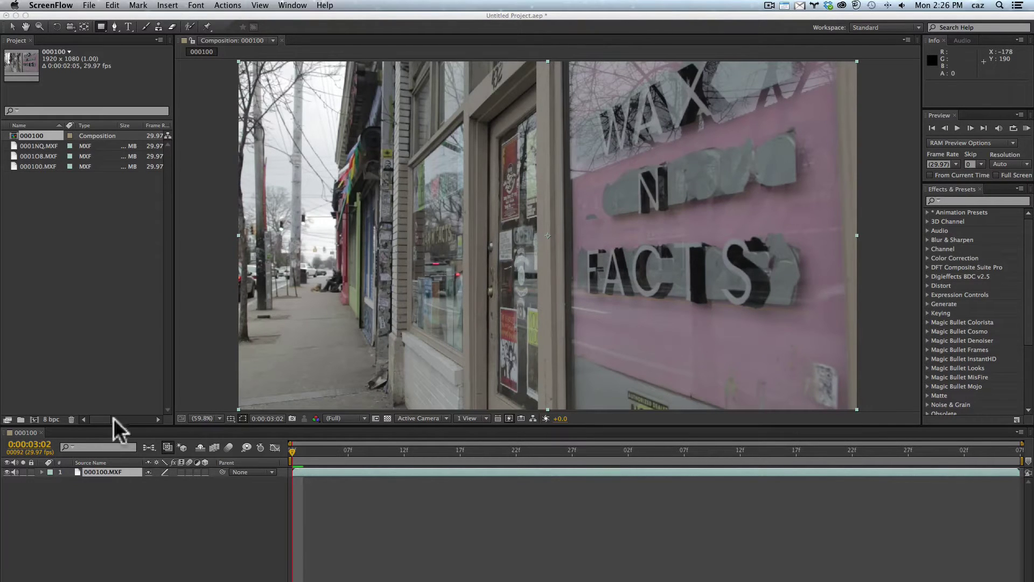
Select the Rectangle tool from the shape tools flyout in After Effects.
click(12, 26)
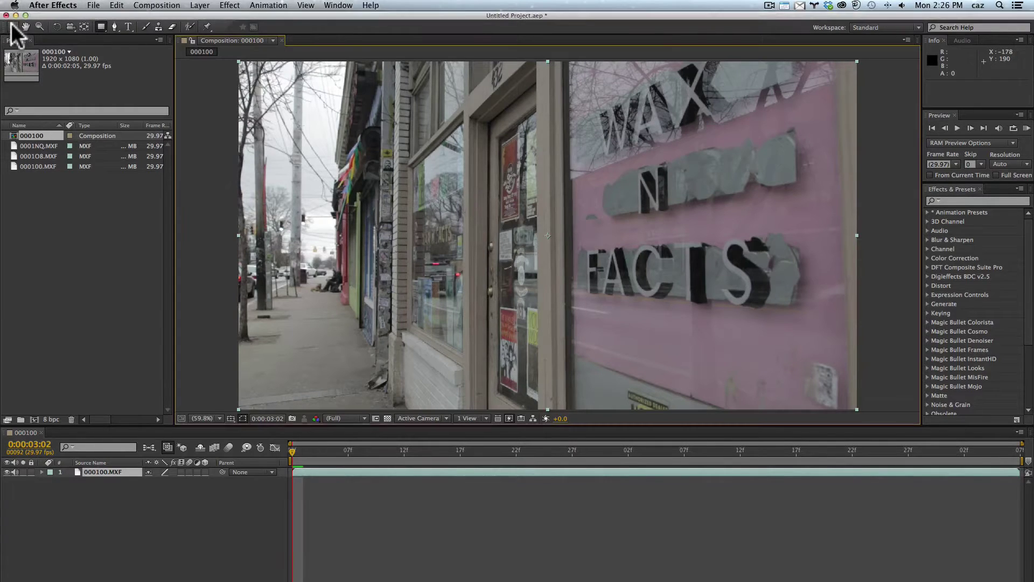
click(101, 23)
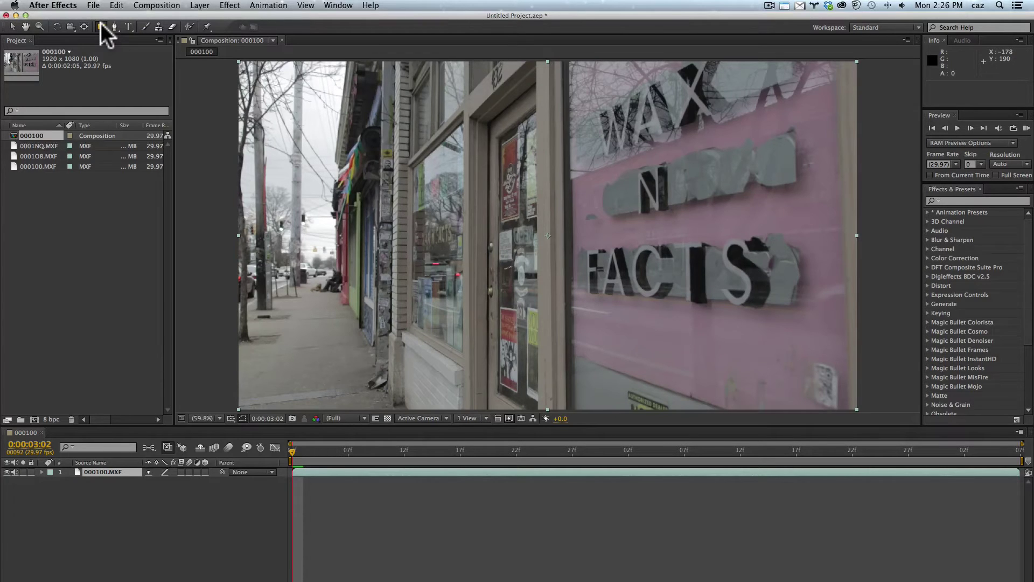
click(100, 23)
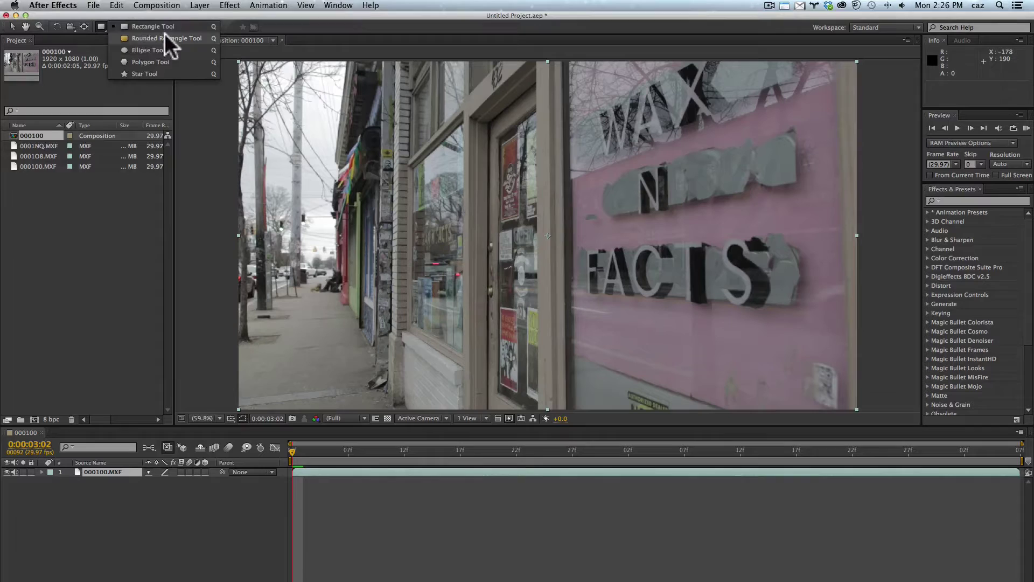
click(100, 27)
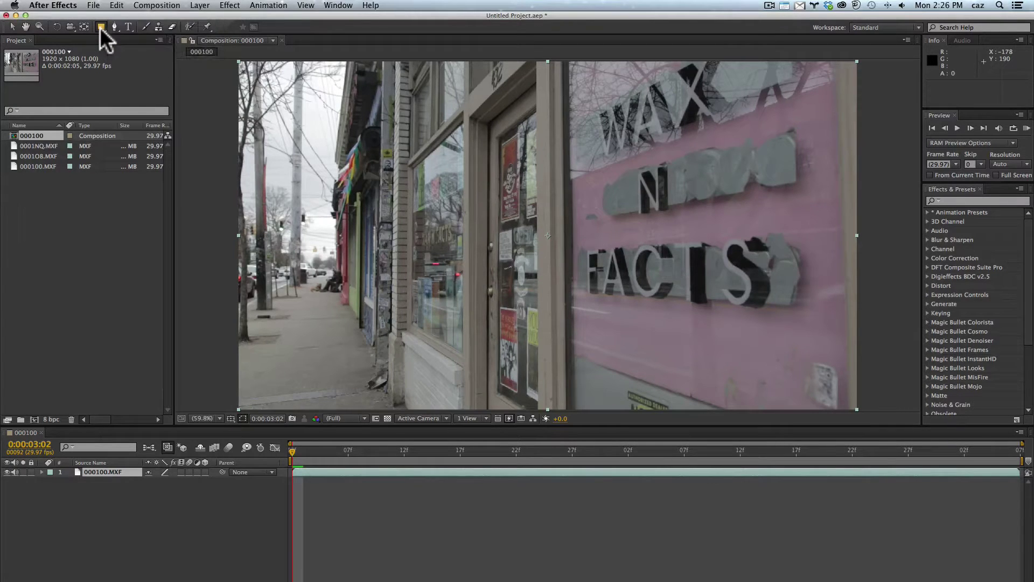
key(q)
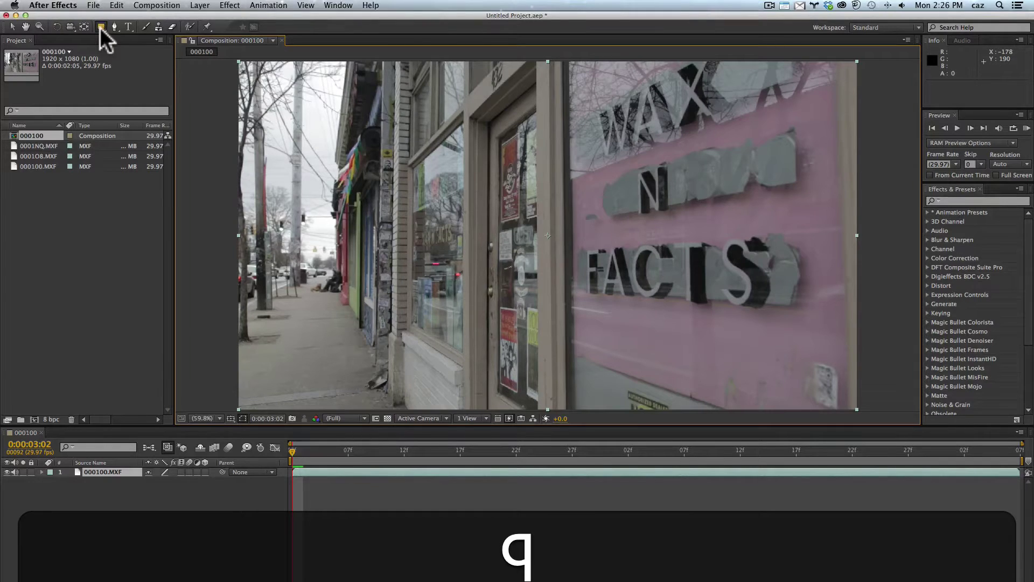
click(101, 27)
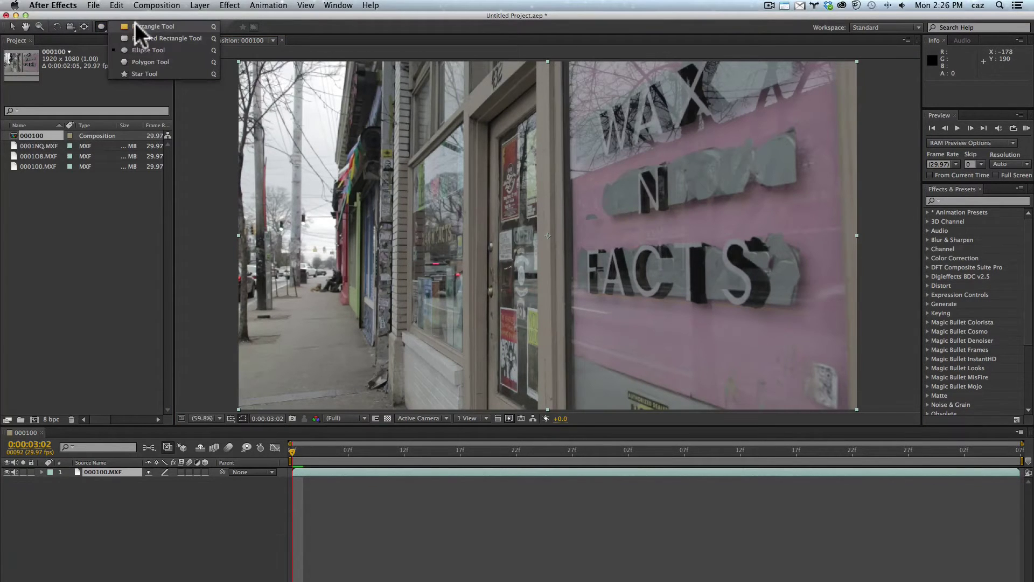
click(135, 24)
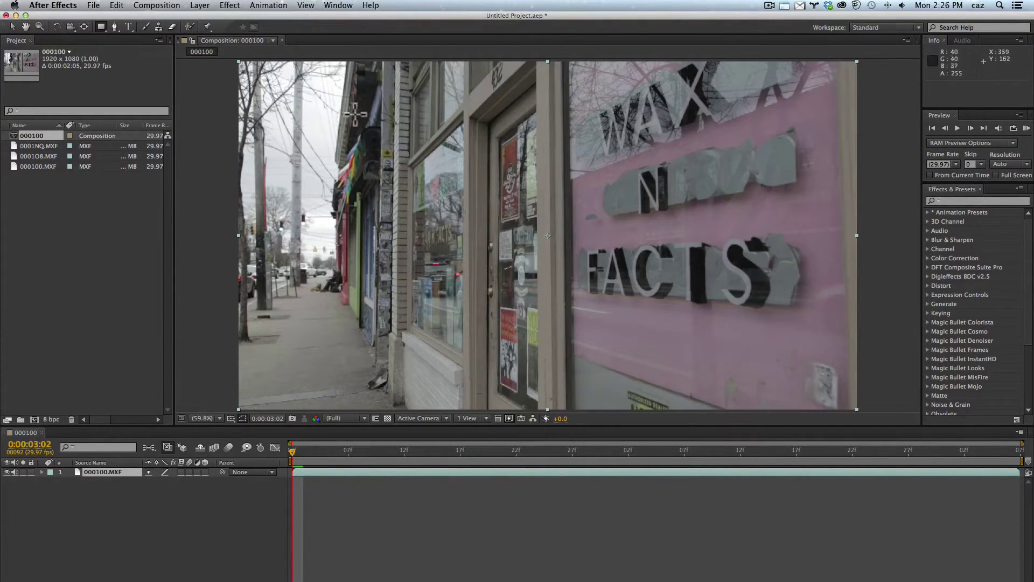
Draw three overlapping rectangle masks over the storefront, pink sign and lower frame, then select them.
drag(353, 99, 580, 208)
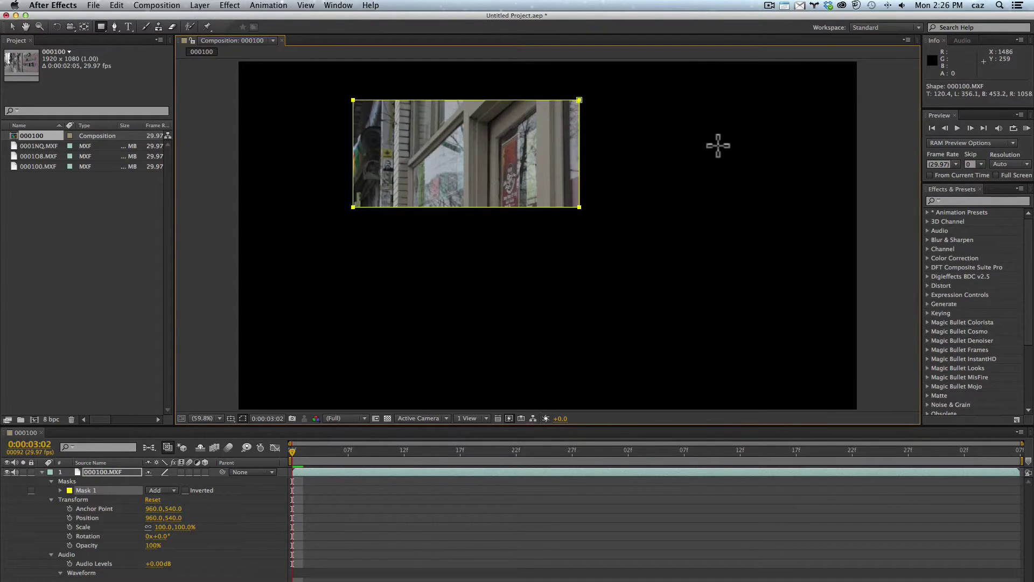
drag(718, 145, 501, 273)
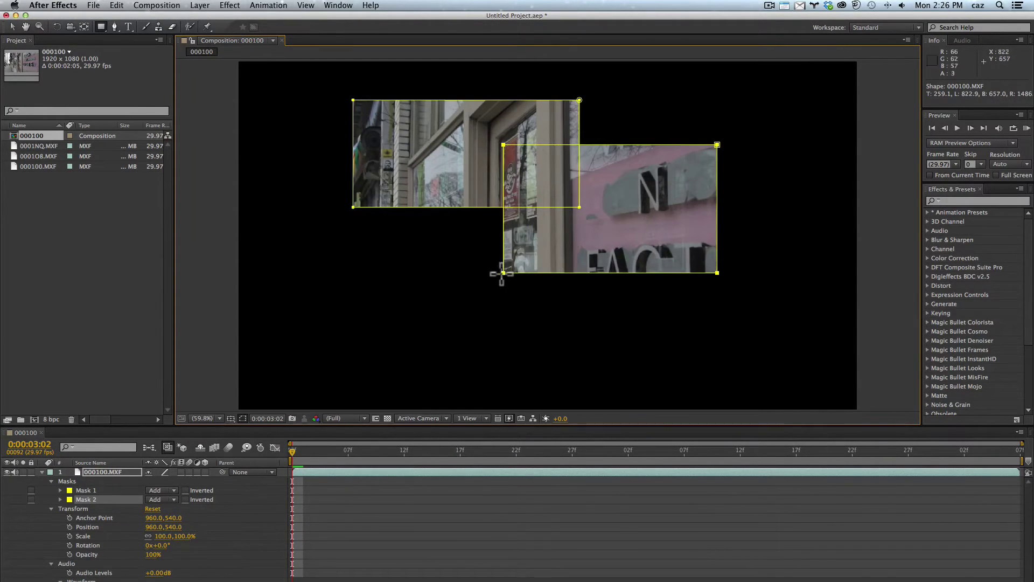
drag(434, 242, 731, 340)
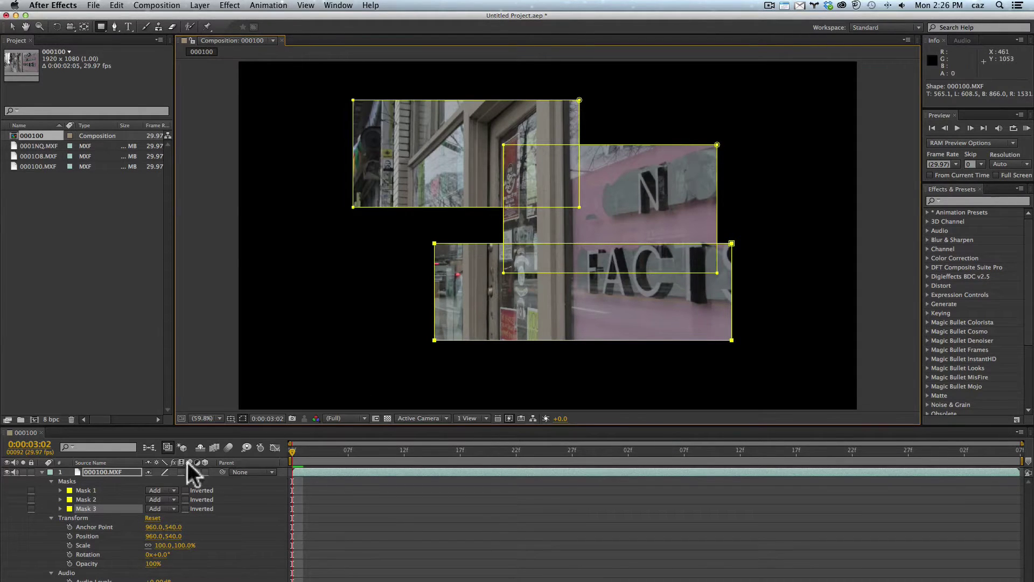
shift+click(84, 490)
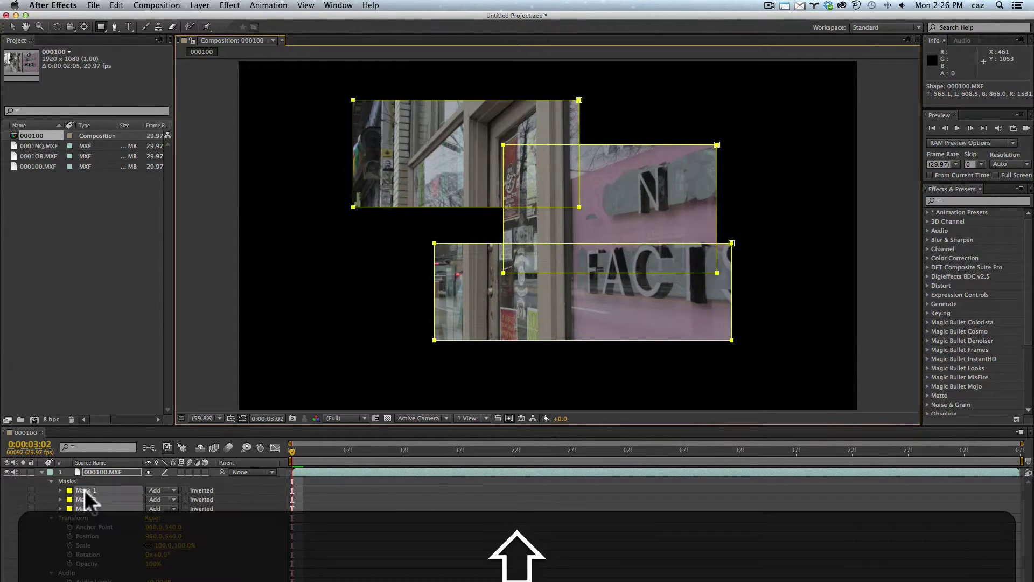
Delete the three masks and enable Cycle Mask Colors in the Appearance preferences.
key(shift+BackSpace)
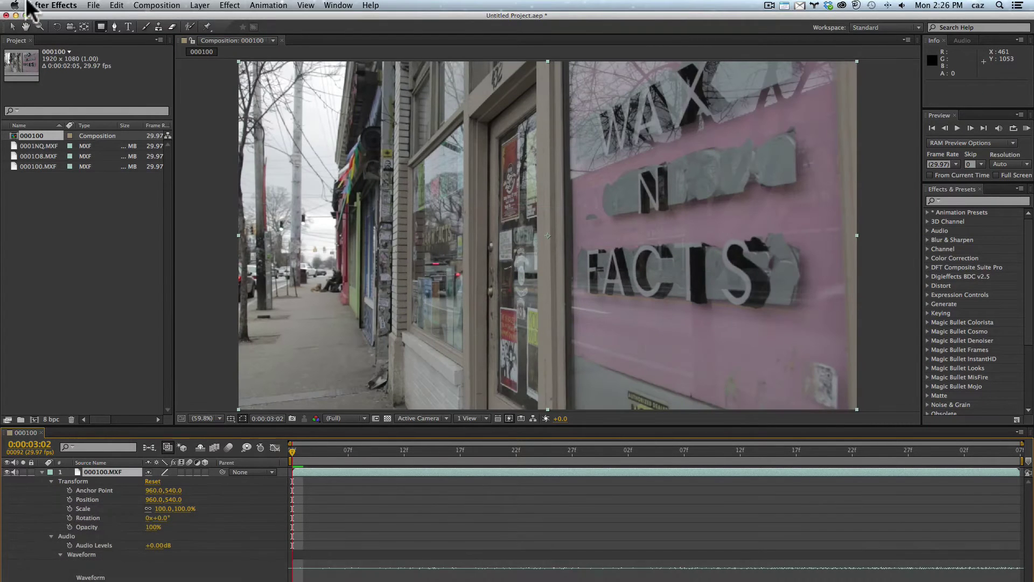
click(51, 6)
mouse_move(51, 30)
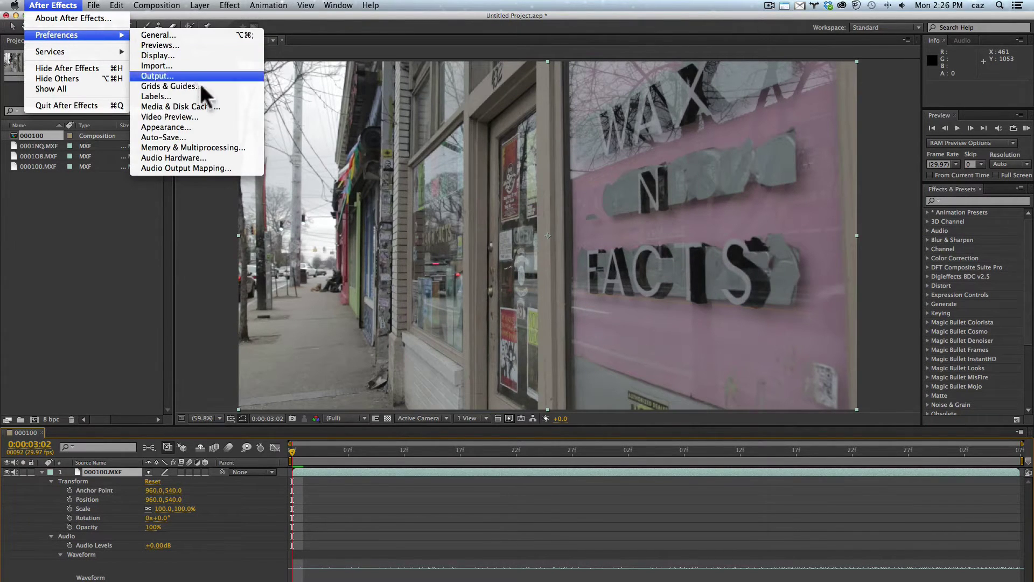
click(189, 127)
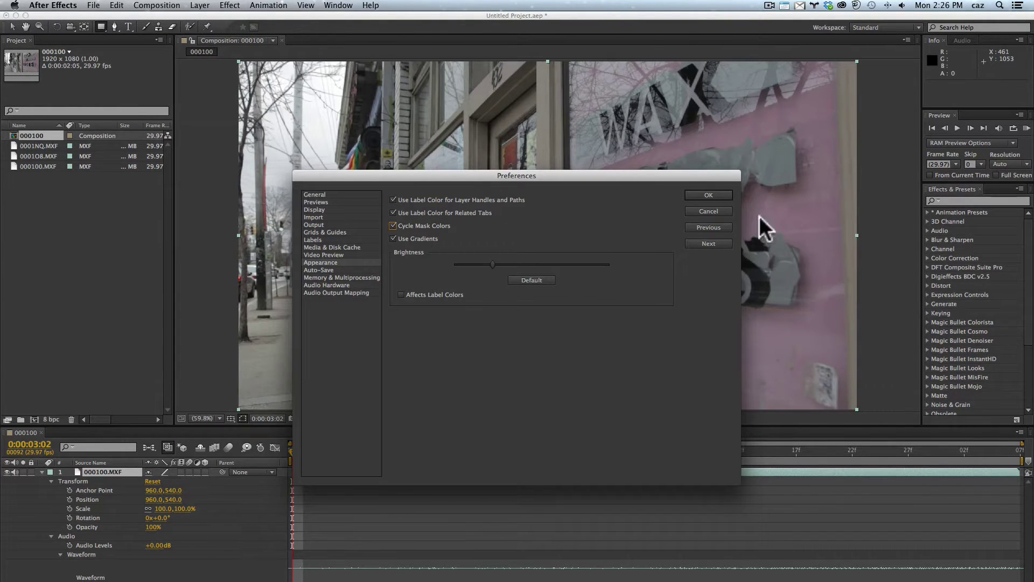
click(701, 195)
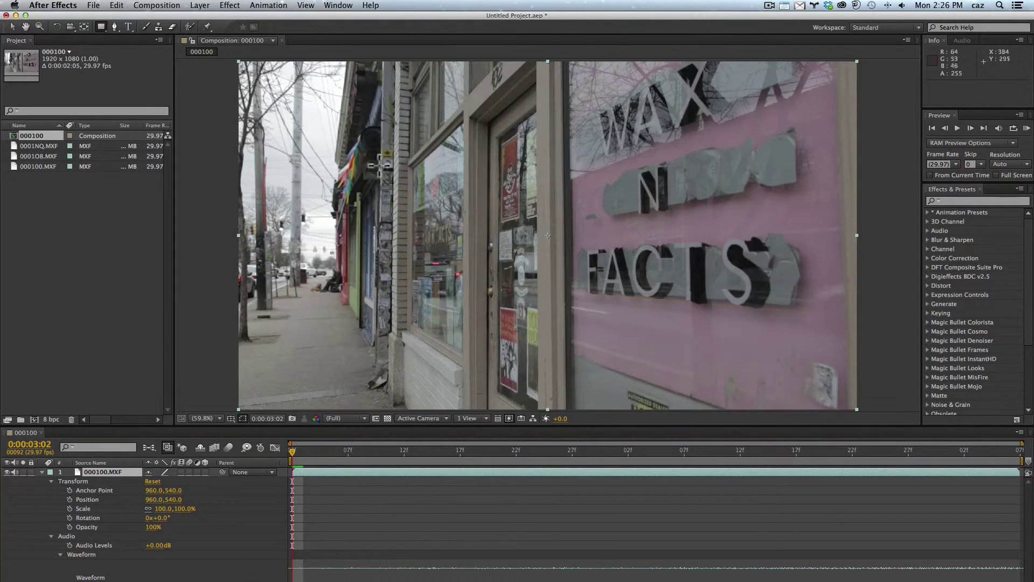
Draw three rectangle masks, then delete Masks 2 and 3, keeping red Mask 1 over the storefront.
mouse_move(369, 161)
mouse_down()
mouse_move(540, 235)
mouse_move(582, 242)
mouse_up()
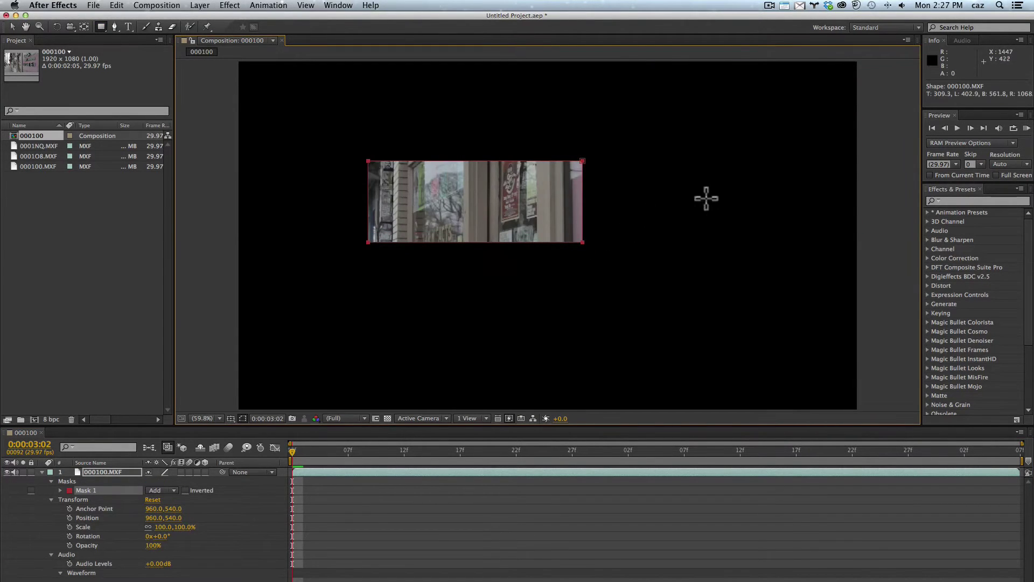
mouse_move(706, 196)
mouse_down()
mouse_move(663, 257)
mouse_move(483, 258)
mouse_move(449, 287)
mouse_up()
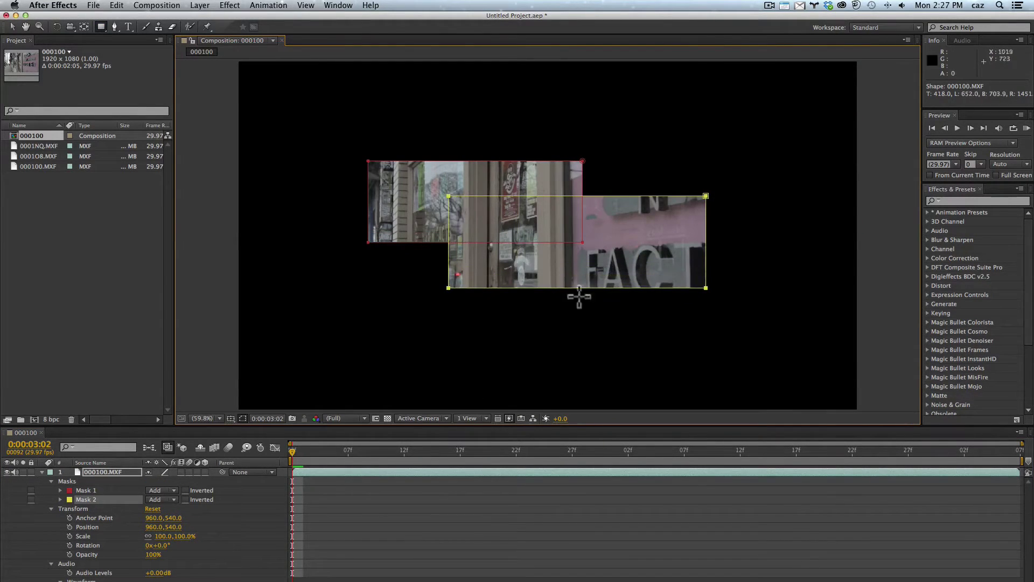
mouse_move(740, 267)
mouse_down()
mouse_move(526, 358)
mouse_move(378, 356)
mouse_up()
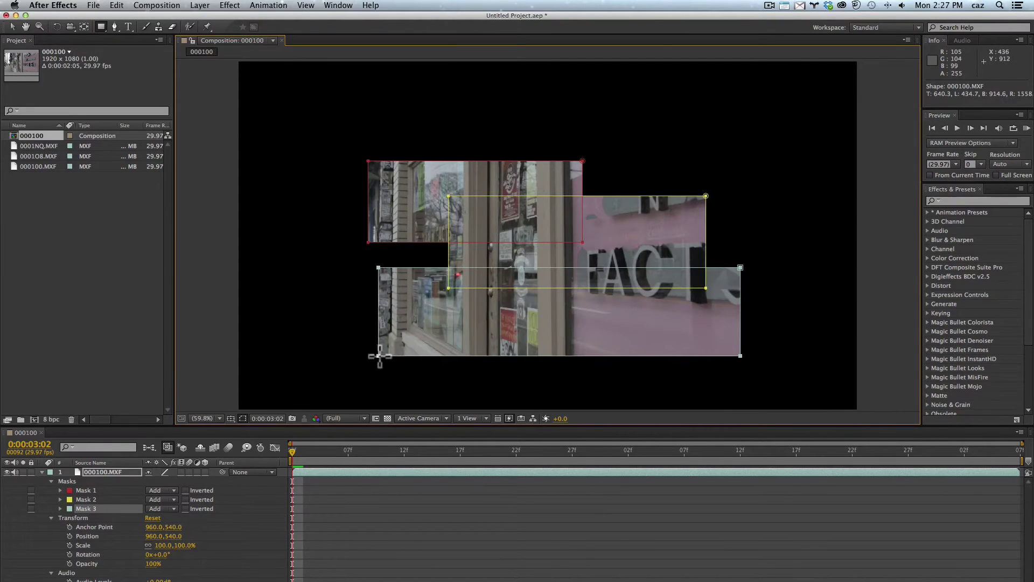
click(67, 507)
click(624, 281)
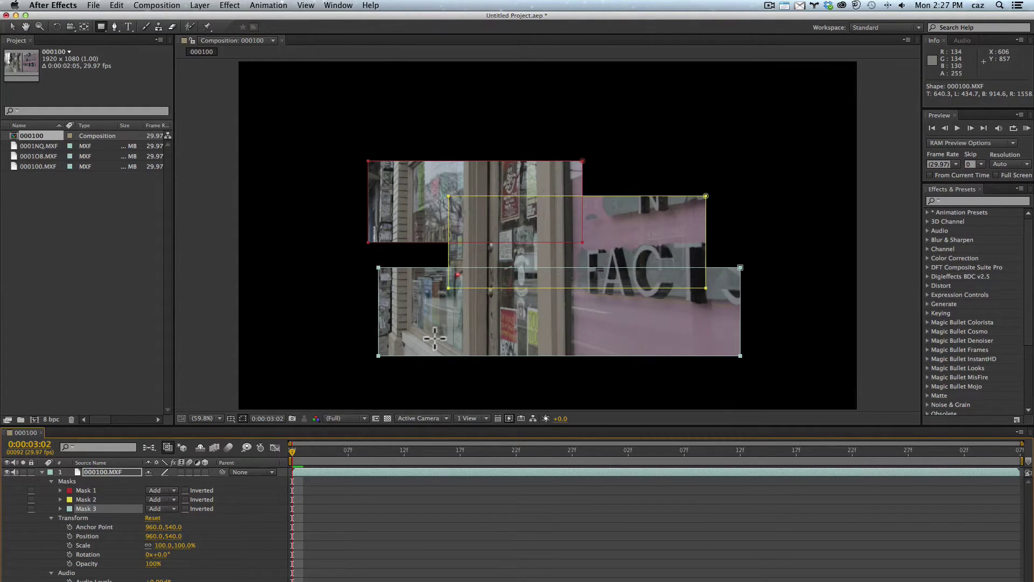
key(BackSpace)
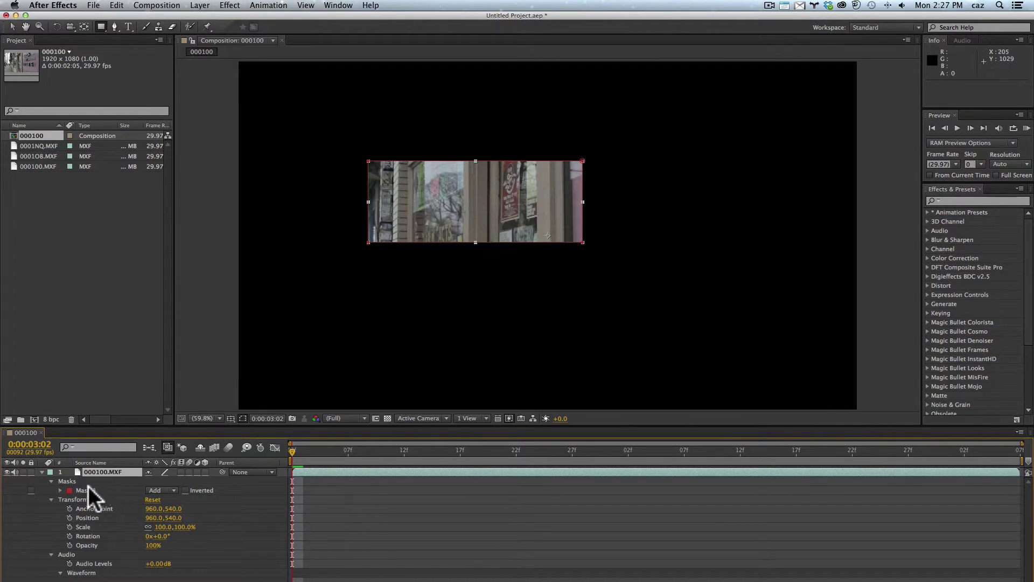
Reveal the footage layer's Mask 1 properties with the M shortcut.
key(m)
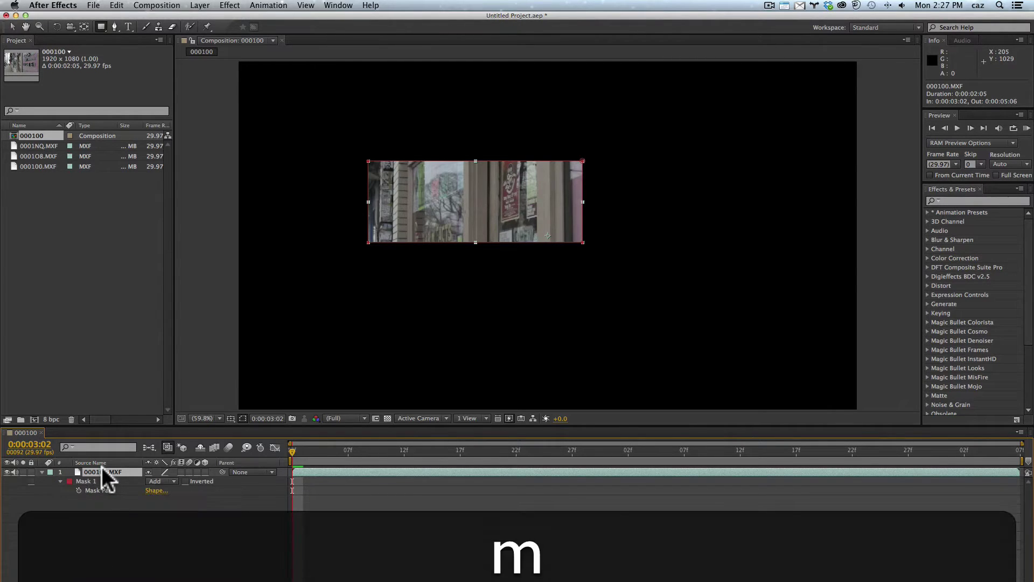
key(m)
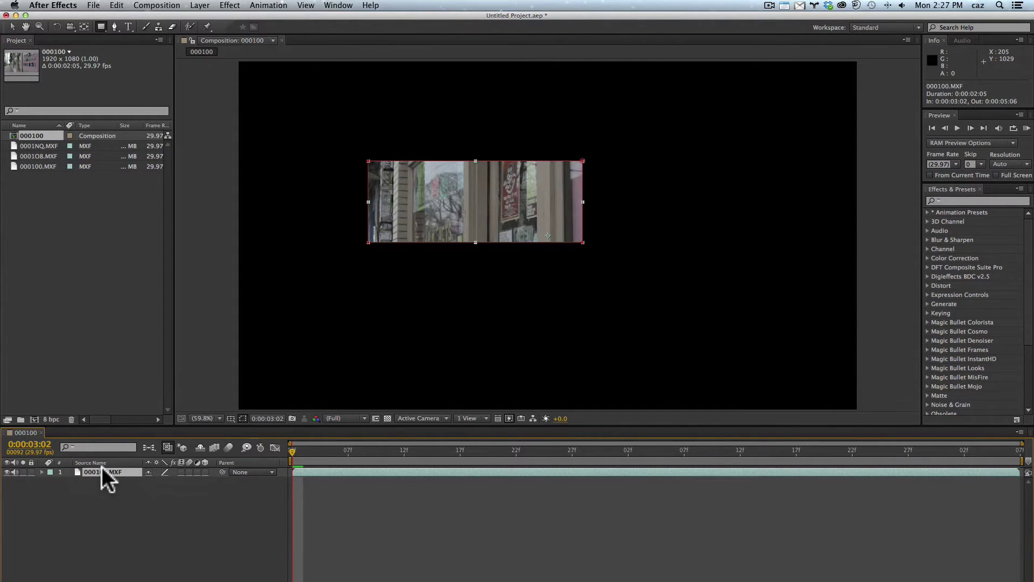
key(m)
key(m)
key(m)
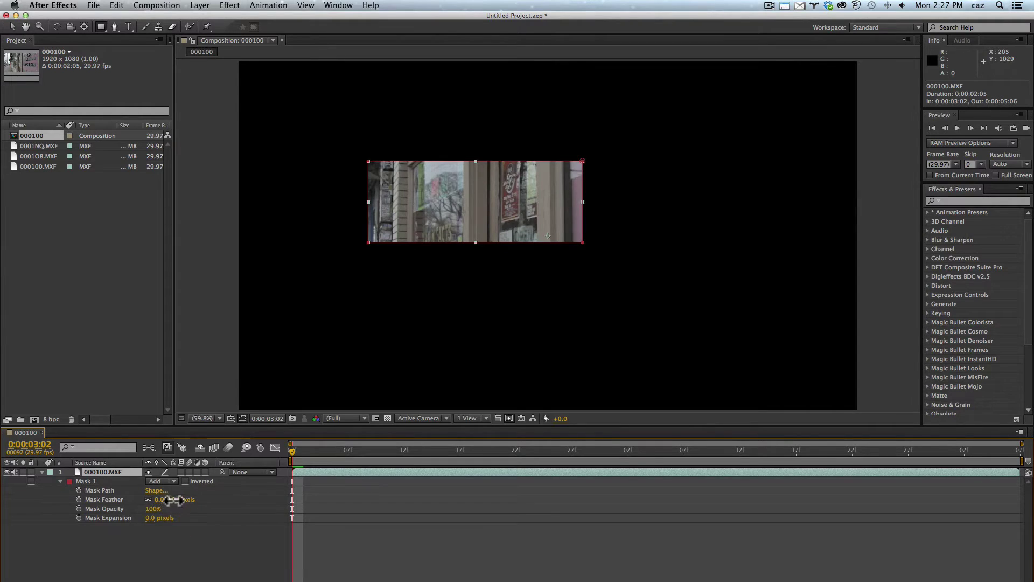
Try Mask Feather, Opacity and Expansion changes, undoing back to 0.0 feather, 100% opacity, 0.0 expansion.
drag(162, 499, 186, 500)
key(super+z)
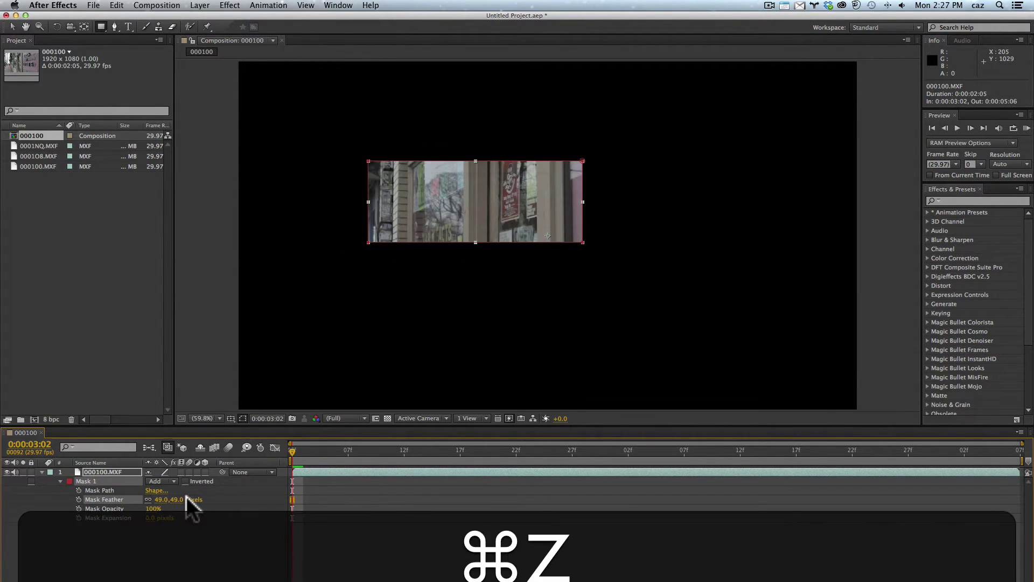
drag(157, 509, 121, 508)
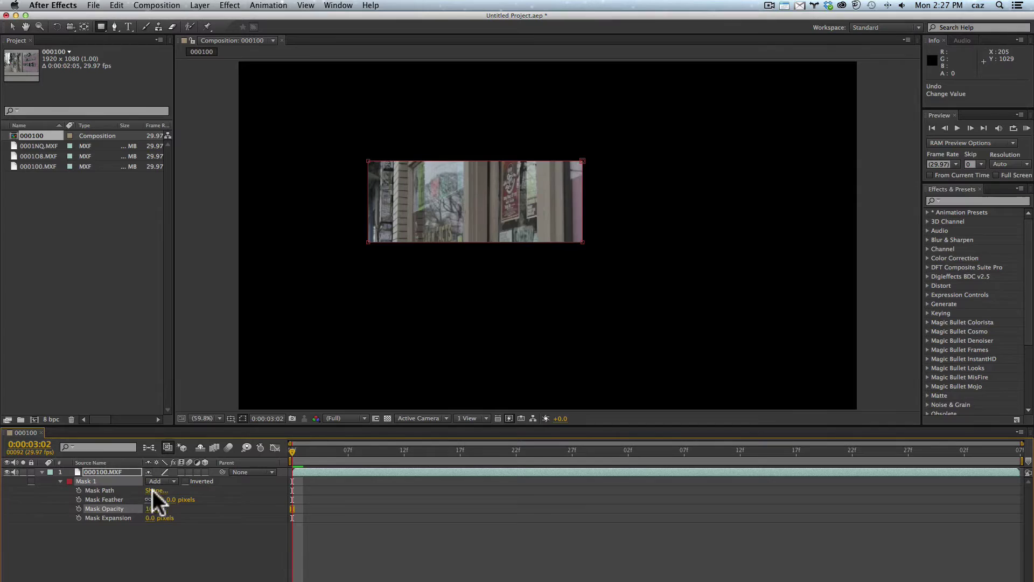
drag(151, 518, 178, 497)
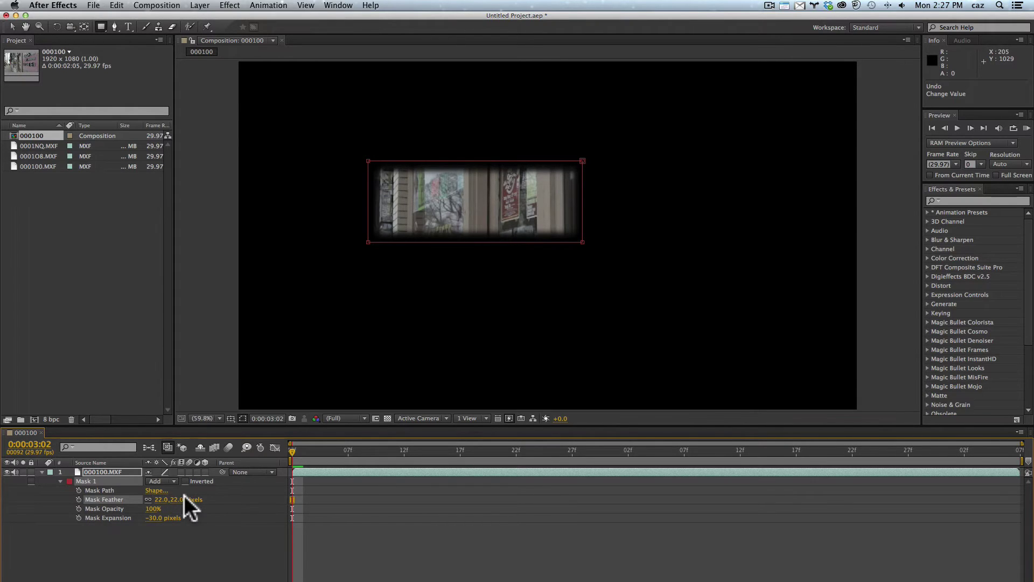
key(super+z)
key(super+z)
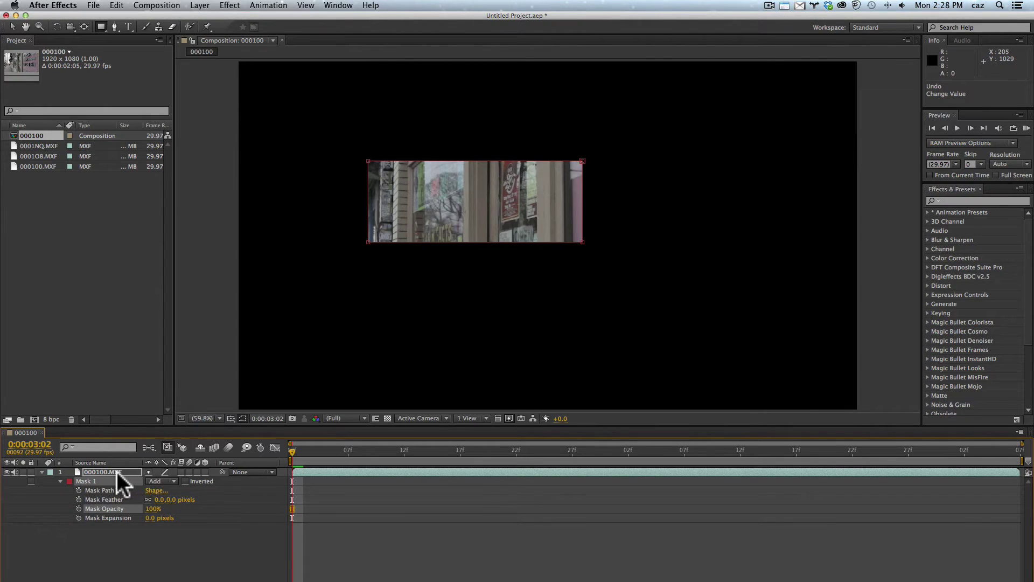
Switch to the Selection tool and select the 000100.MXF footage layer.
click(12, 26)
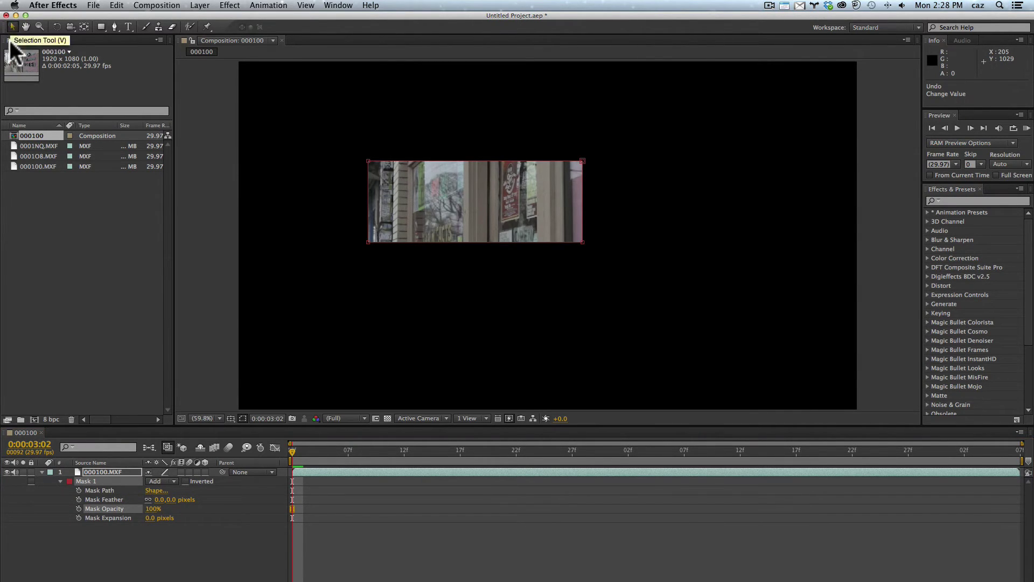
click(76, 543)
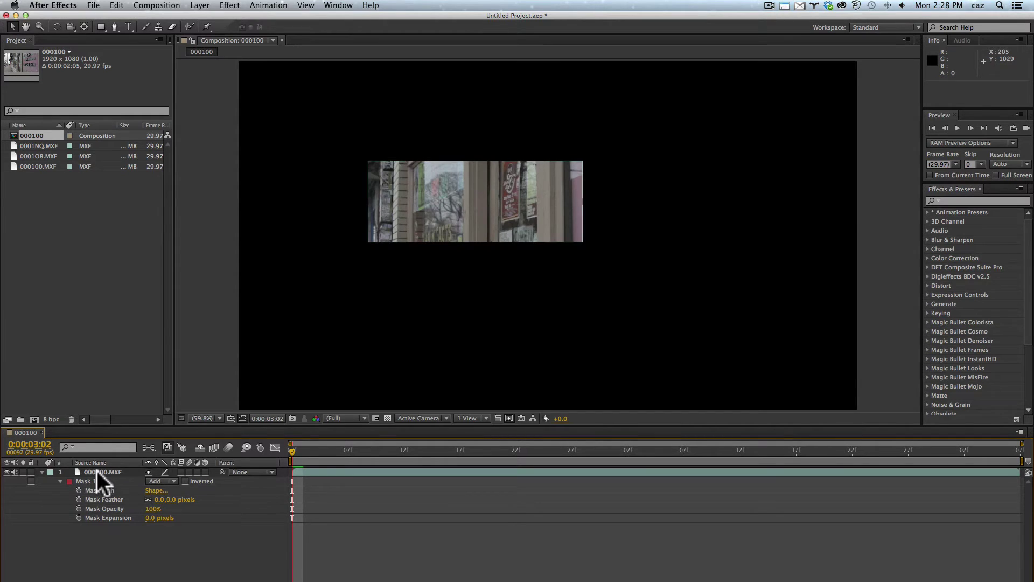
click(97, 470)
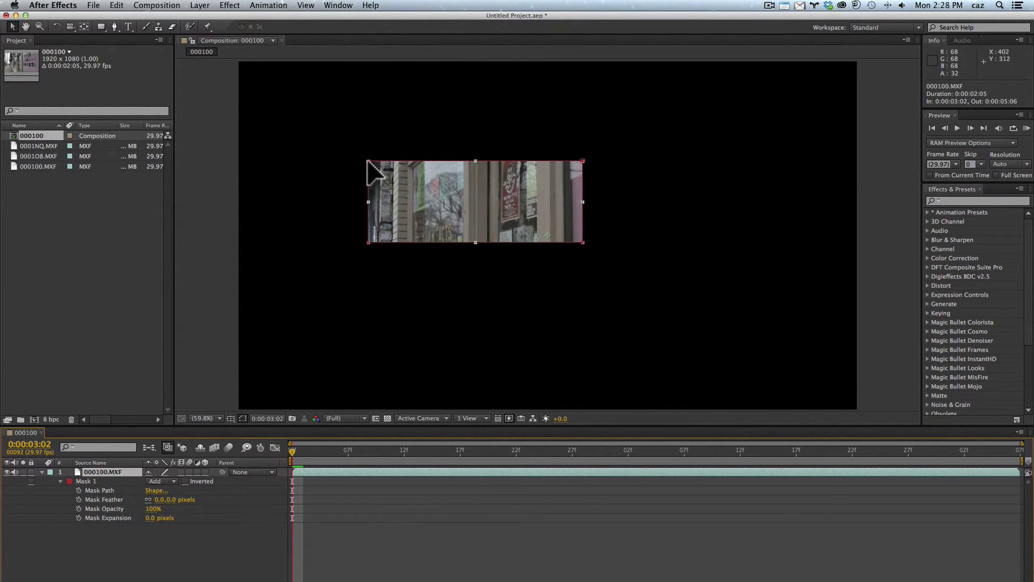
Undo a slanted corner edit and reposition Mask 1 as a plain rectangle over the footage.
drag(369, 161, 346, 140)
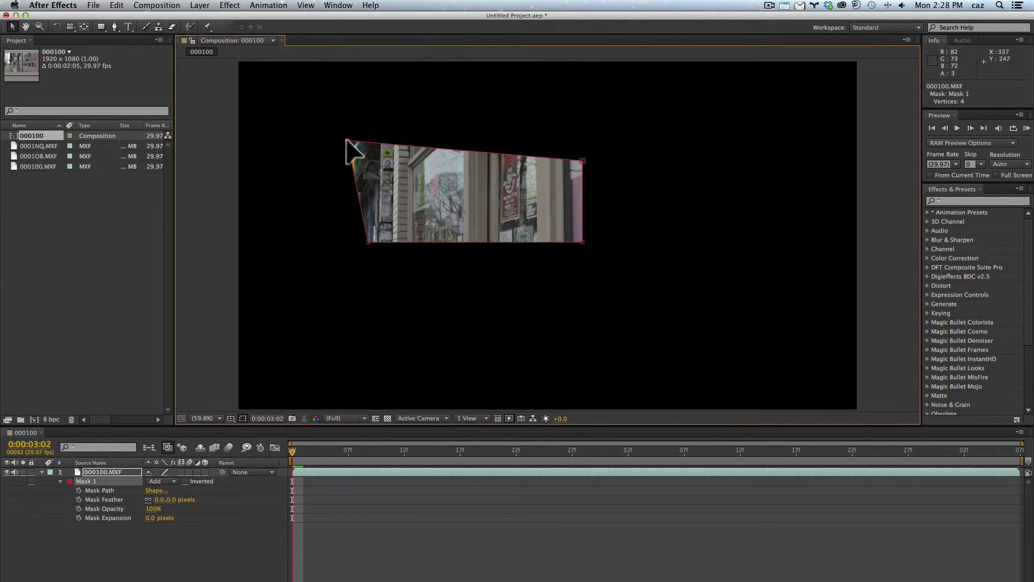
key(super+z)
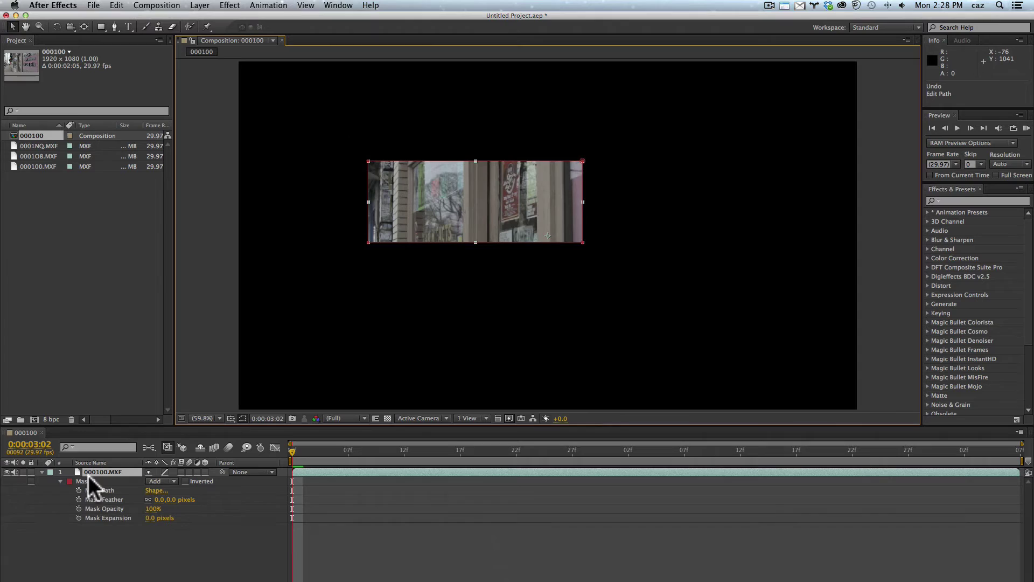
click(82, 480)
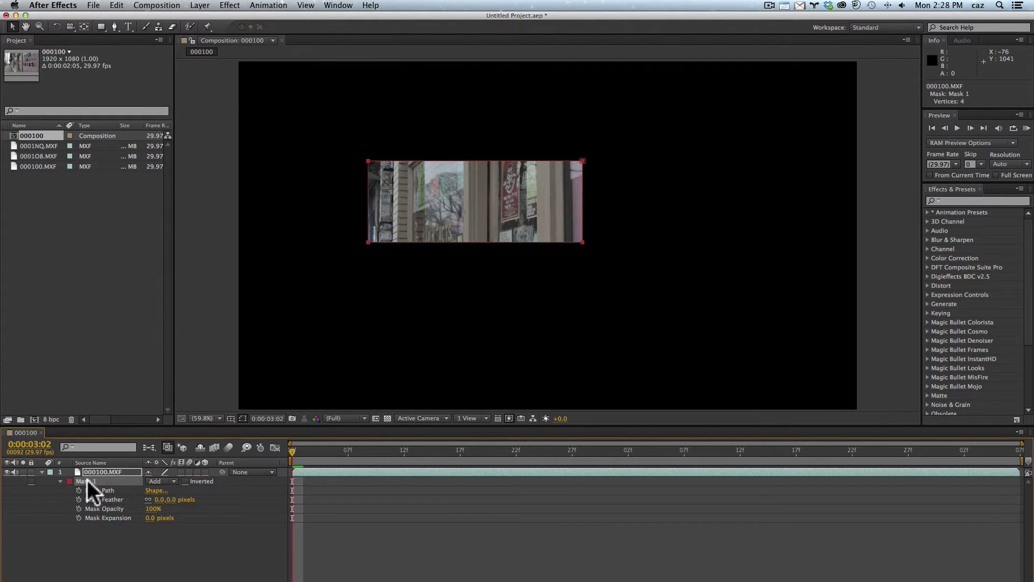
mouse_move(364, 155)
mouse_down()
mouse_move(383, 176)
mouse_move(383, 138)
mouse_move(386, 193)
mouse_move(372, 143)
mouse_move(369, 162)
mouse_up()
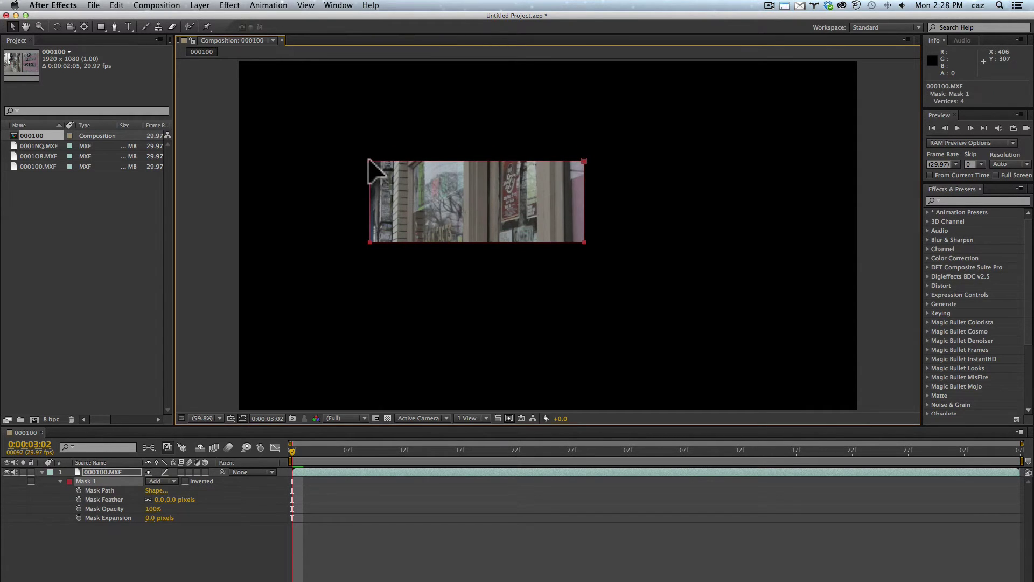
Use Free Transform to move Mask 1 slightly up and right, undoing rotation and keeping full width.
double_click(367, 160)
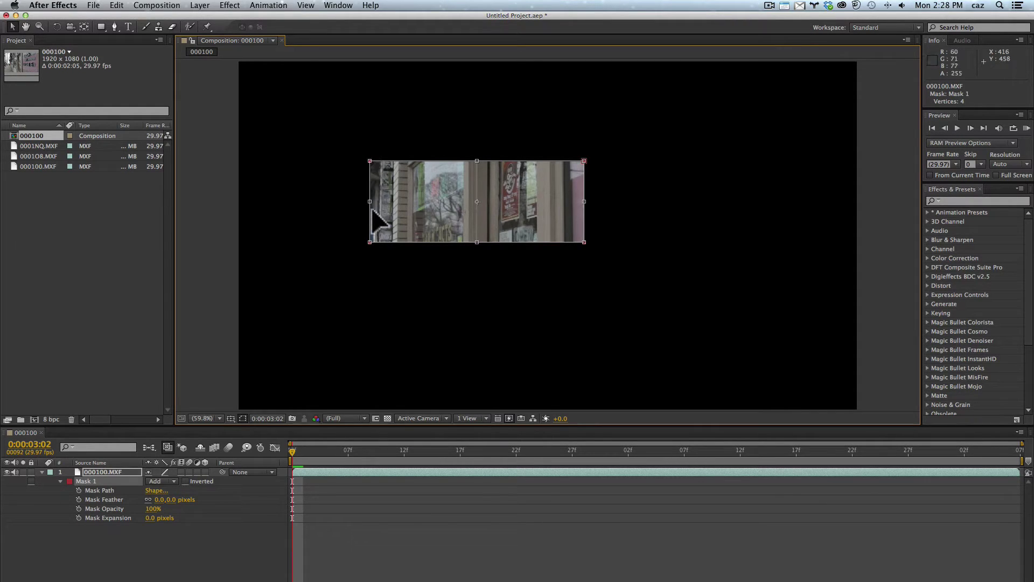
mouse_move(364, 166)
mouse_down()
mouse_move(365, 204)
mouse_move(365, 162)
mouse_up()
key(super+z)
key(super+z)
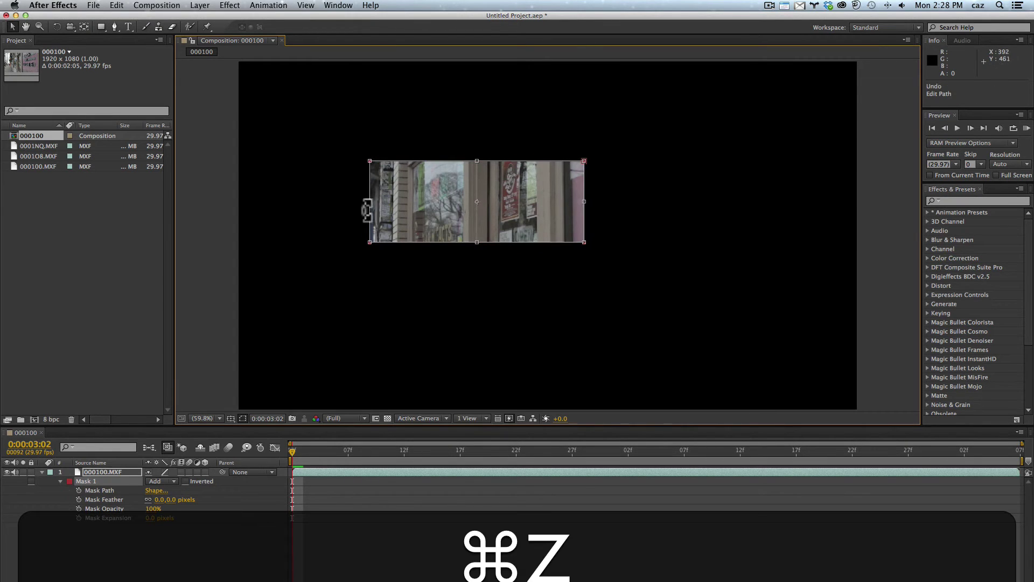
mouse_move(373, 213)
mouse_down()
mouse_move(323, 207)
mouse_move(396, 207)
mouse_move(376, 208)
mouse_up()
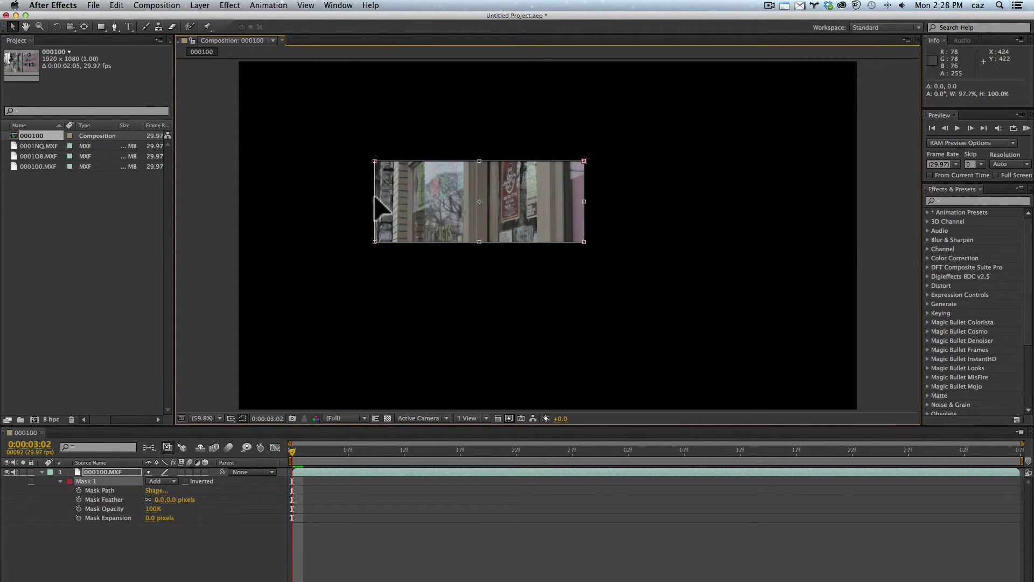
mouse_move(468, 201)
mouse_down()
mouse_move(468, 172)
mouse_move(447, 210)
mouse_move(472, 203)
mouse_up()
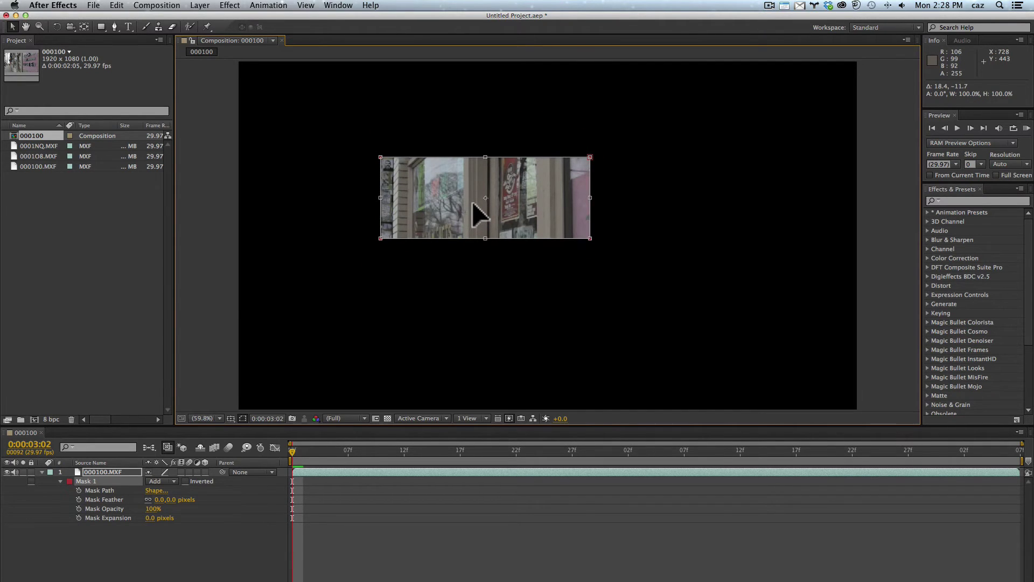
key(Return)
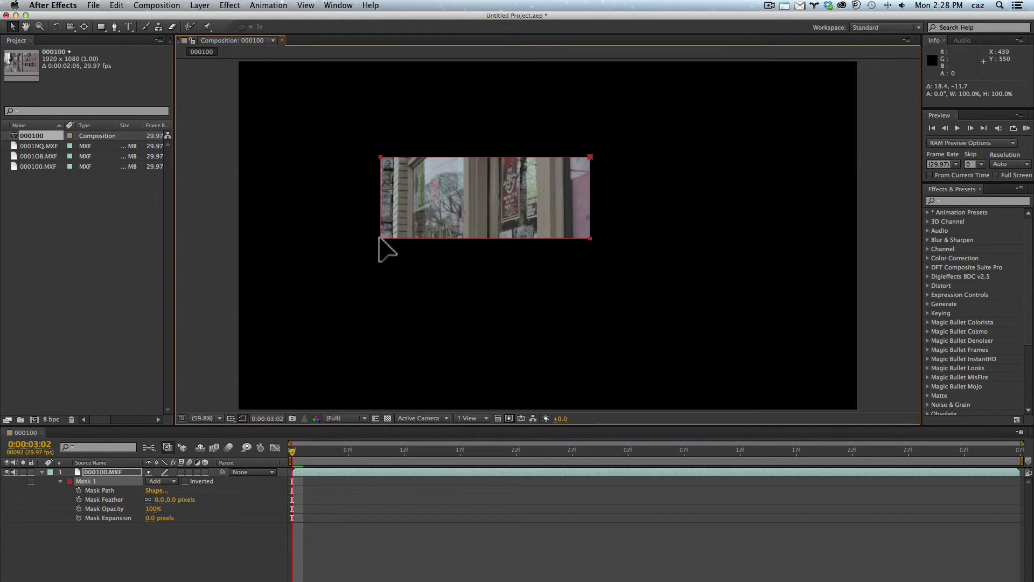
double_click(380, 238)
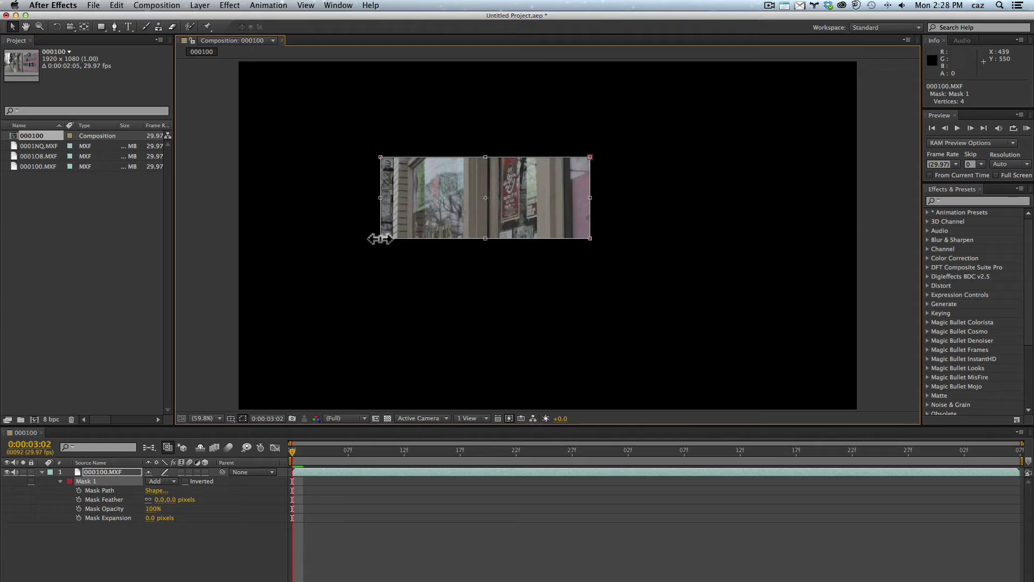
Add vertices along Mask 1's top, left, bottom and right edges with the Pen tool, removing one extra.
double_click(317, 322)
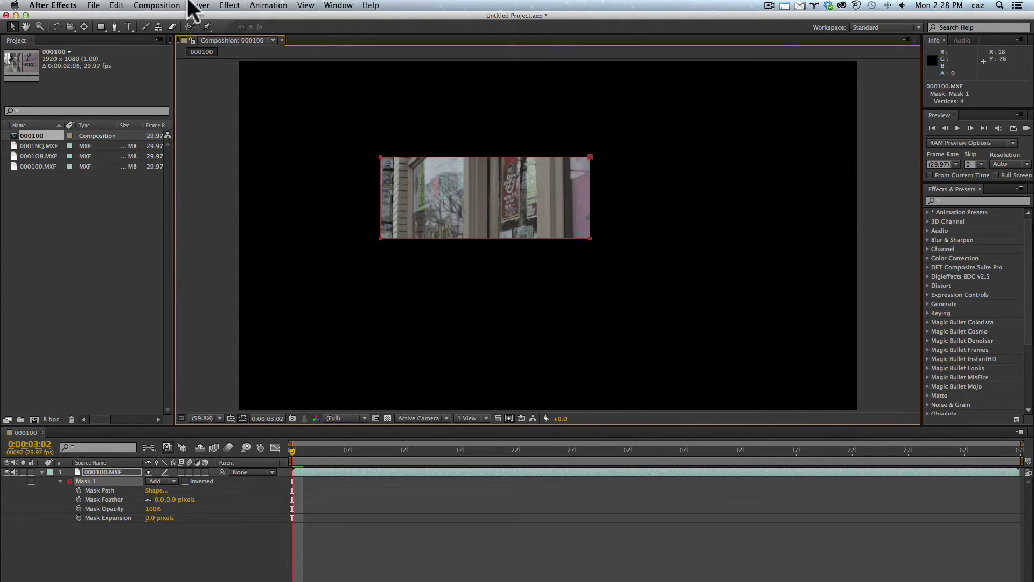
click(114, 24)
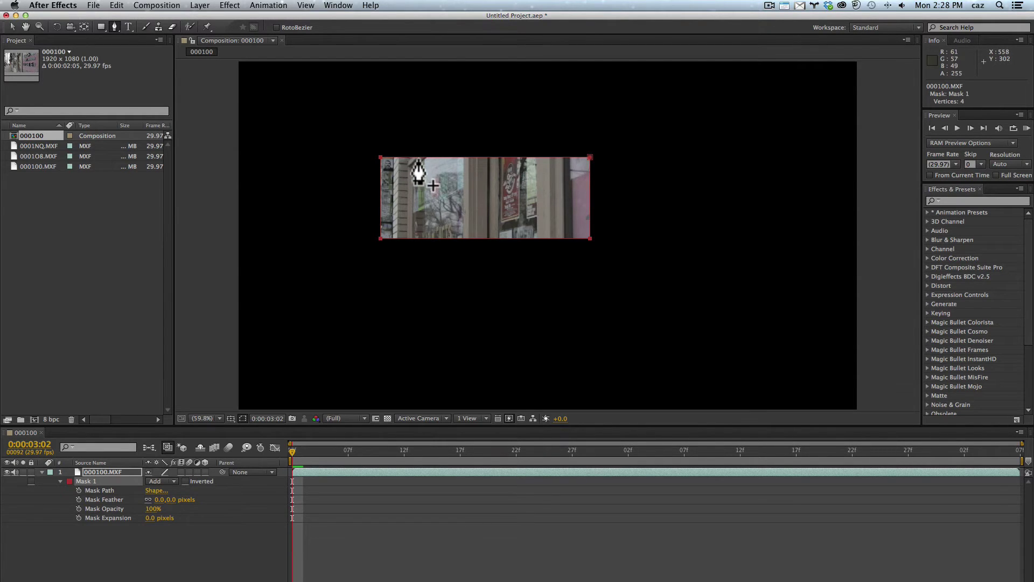
click(414, 158)
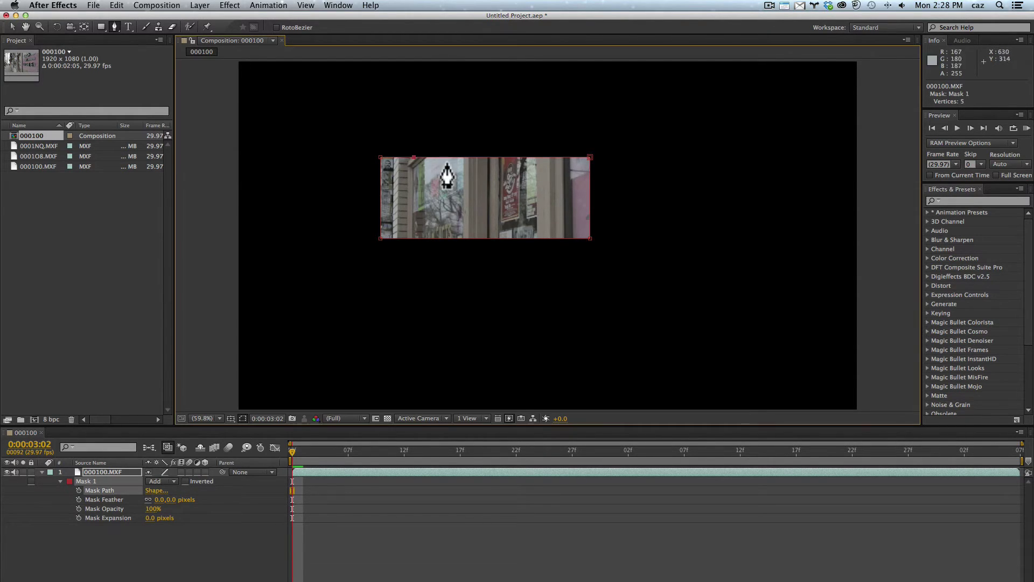
click(534, 157)
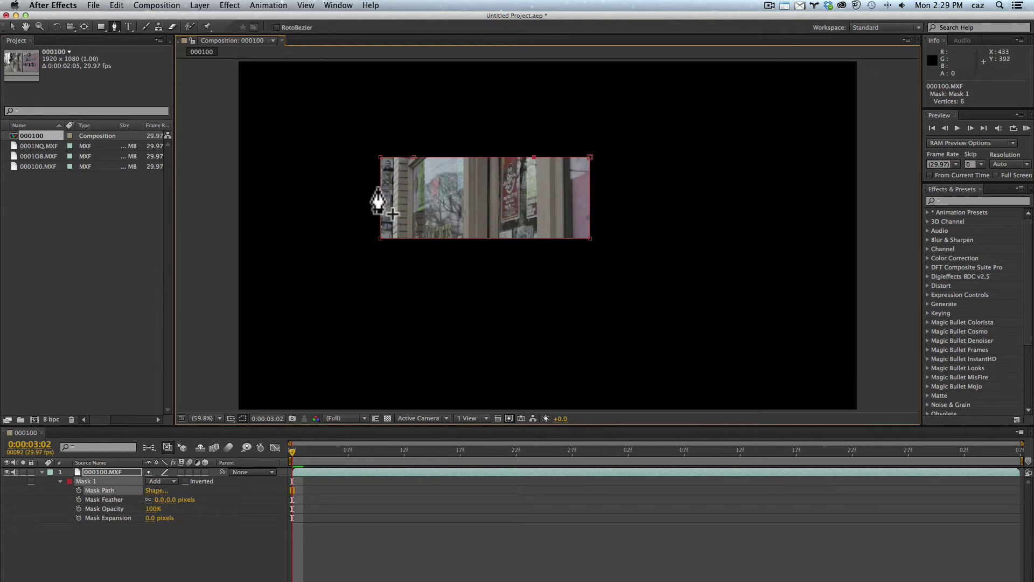
click(381, 186)
click(406, 239)
click(456, 239)
click(498, 238)
click(589, 190)
drag(113, 24, 178, 50)
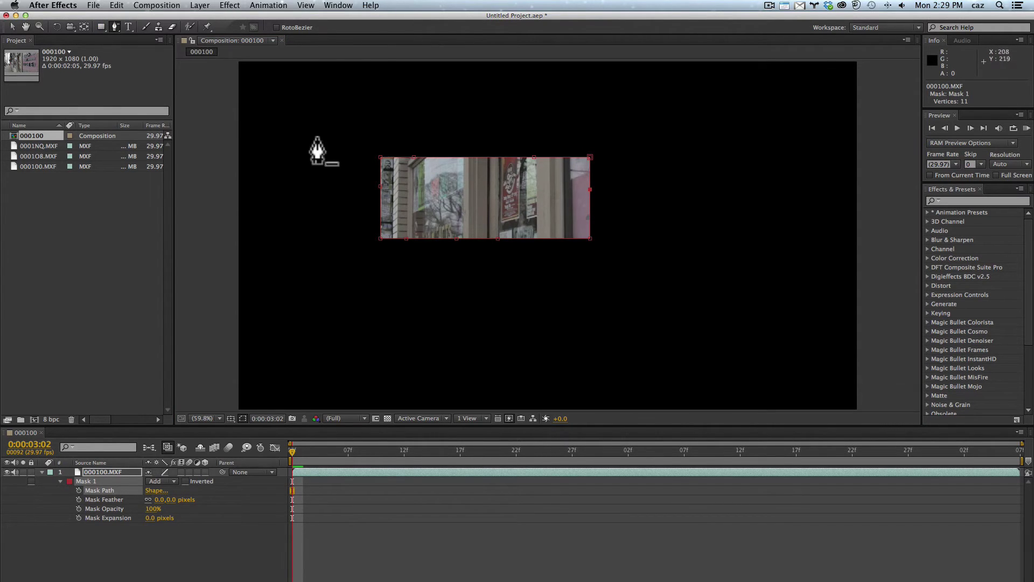
click(413, 157)
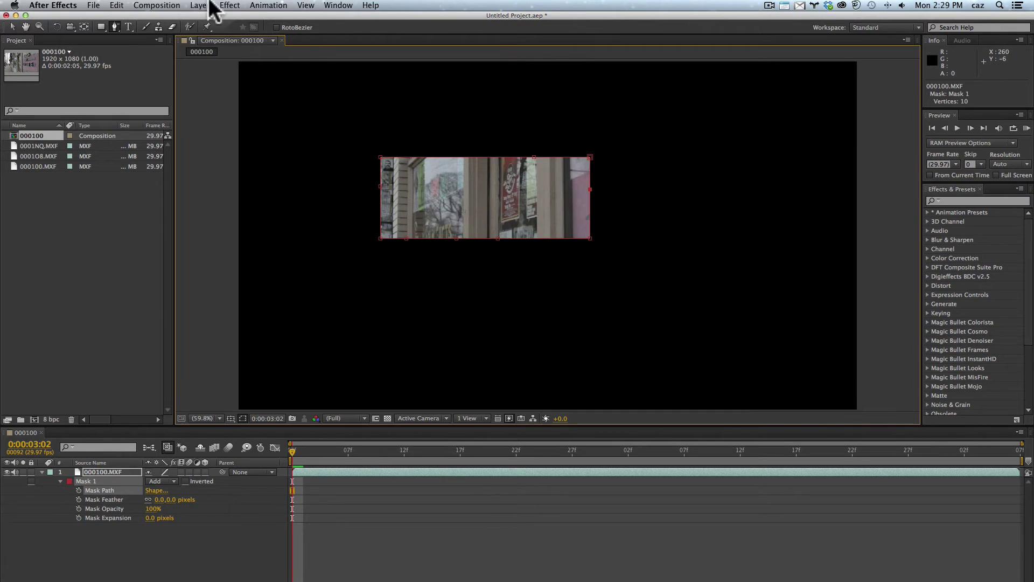
Curve the mask's left corners with Convert Vertex, then make them sharp again.
drag(115, 24, 120, 34)
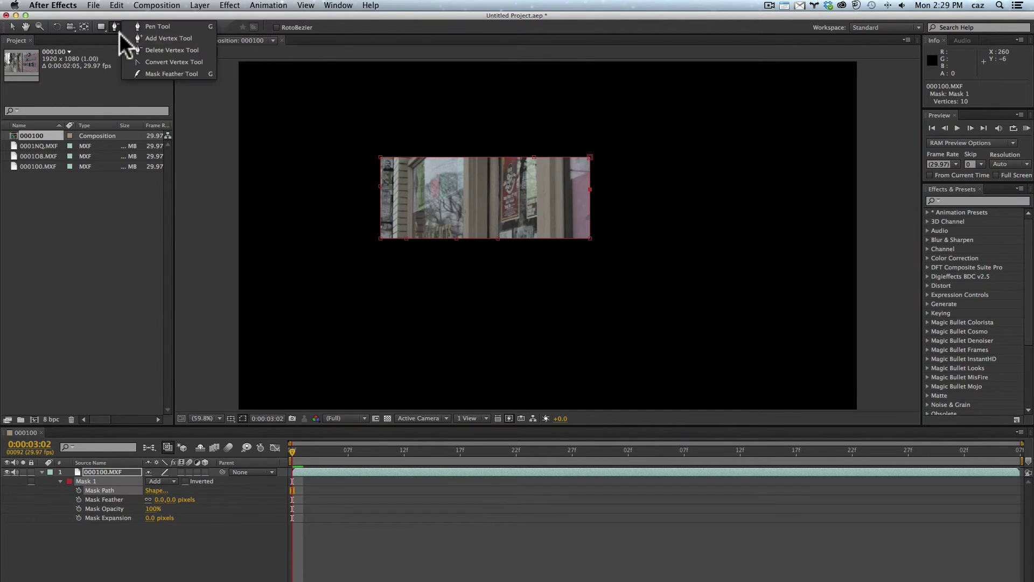
click(157, 60)
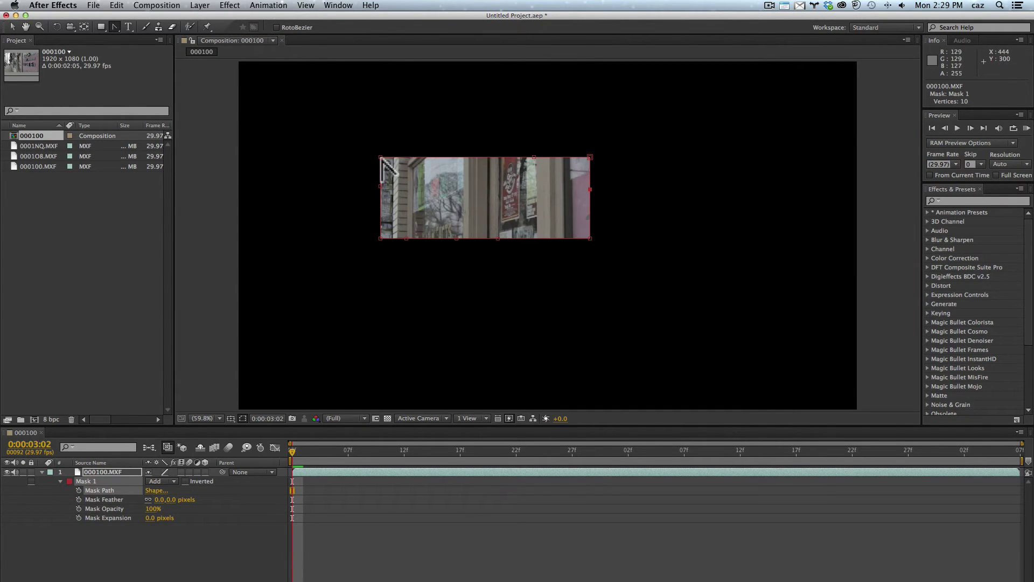
drag(380, 158, 357, 157)
drag(381, 237, 383, 266)
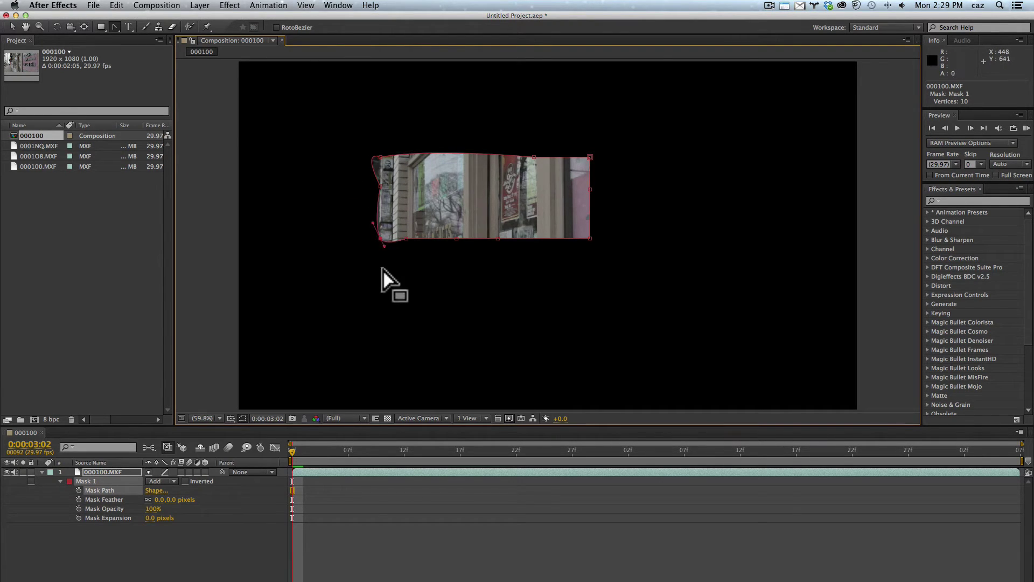
click(381, 237)
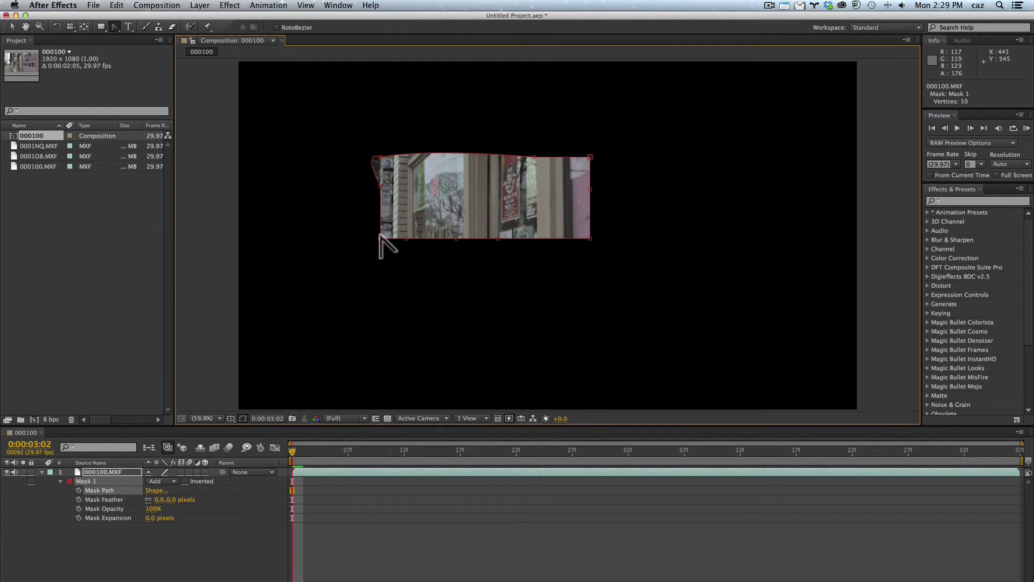
click(381, 157)
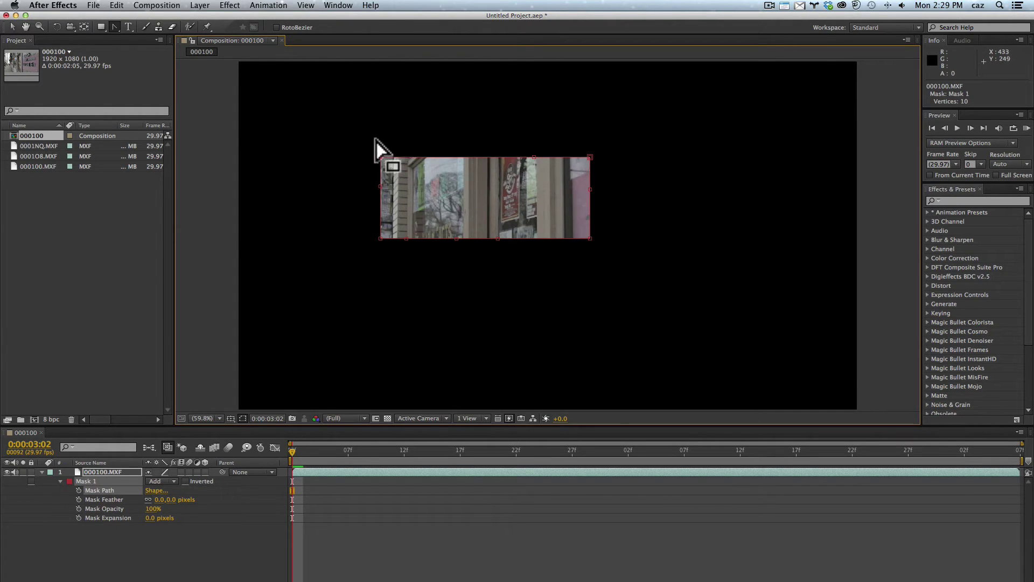
drag(117, 24, 178, 72)
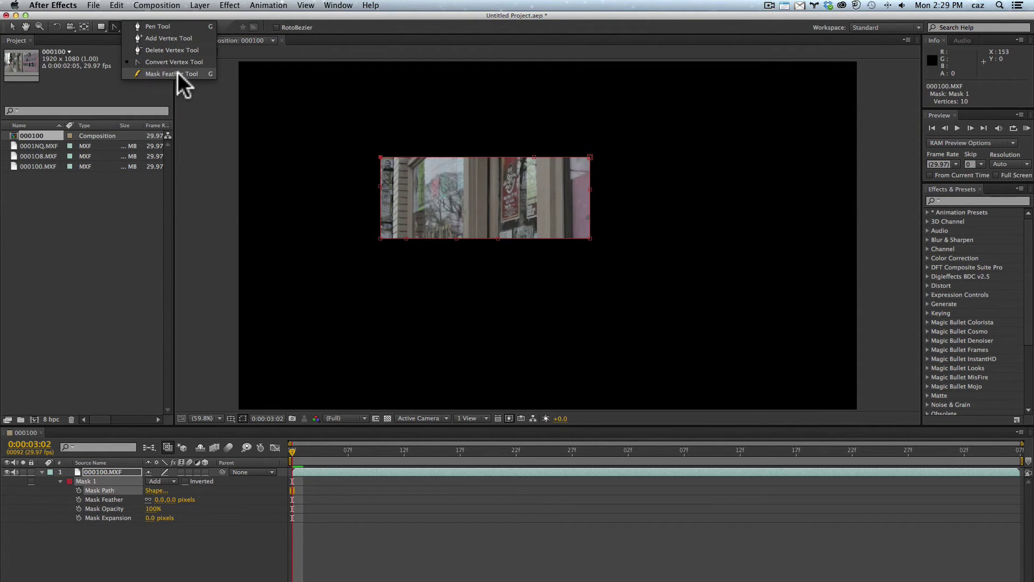
click(178, 72)
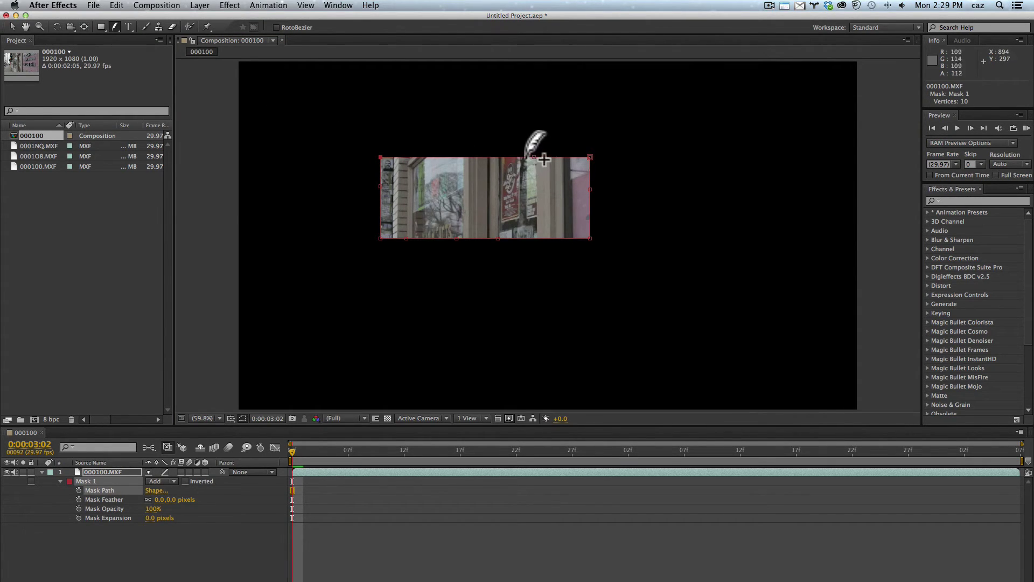
drag(512, 157, 502, 116)
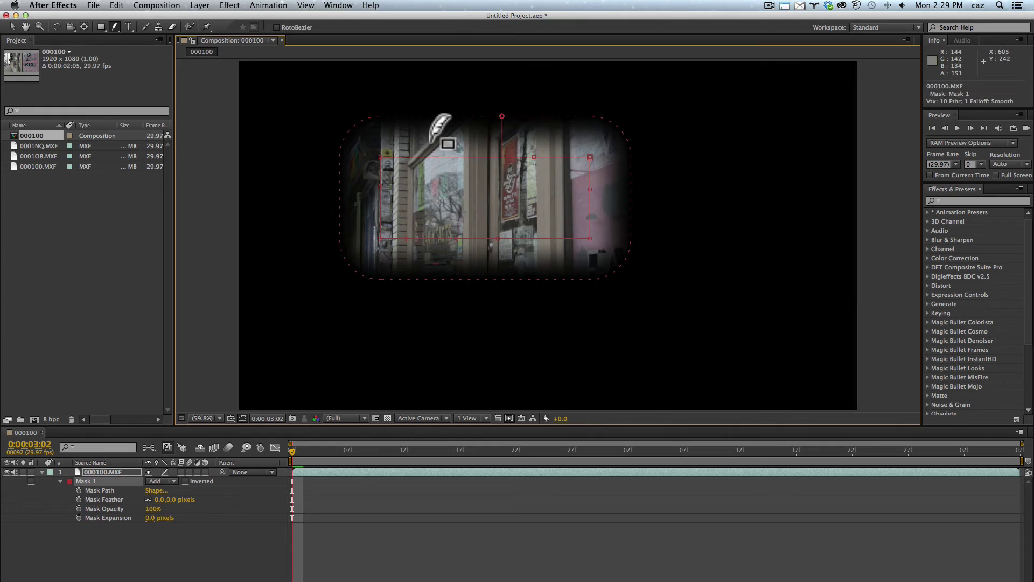
key(shift)
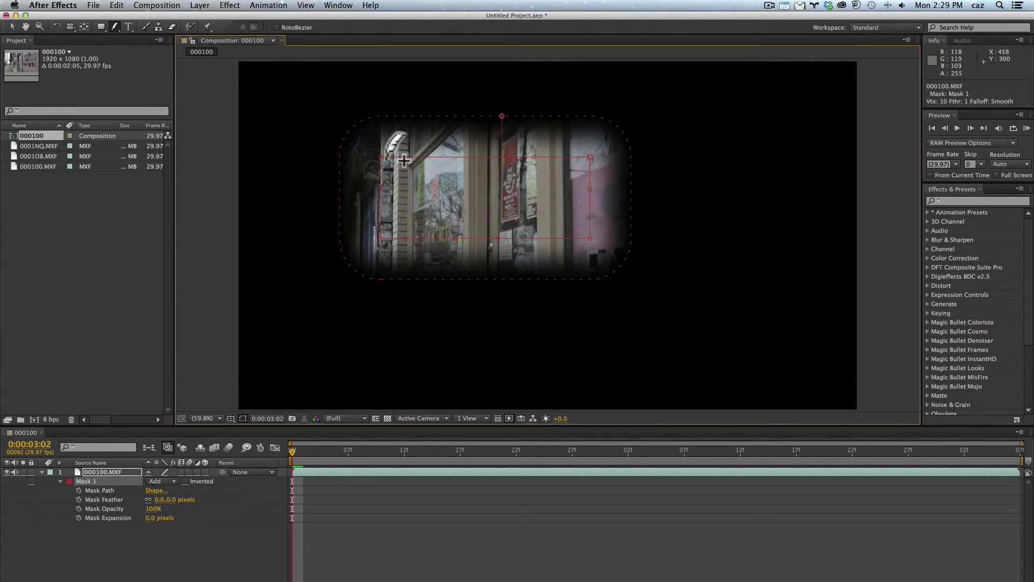
drag(386, 132, 380, 157)
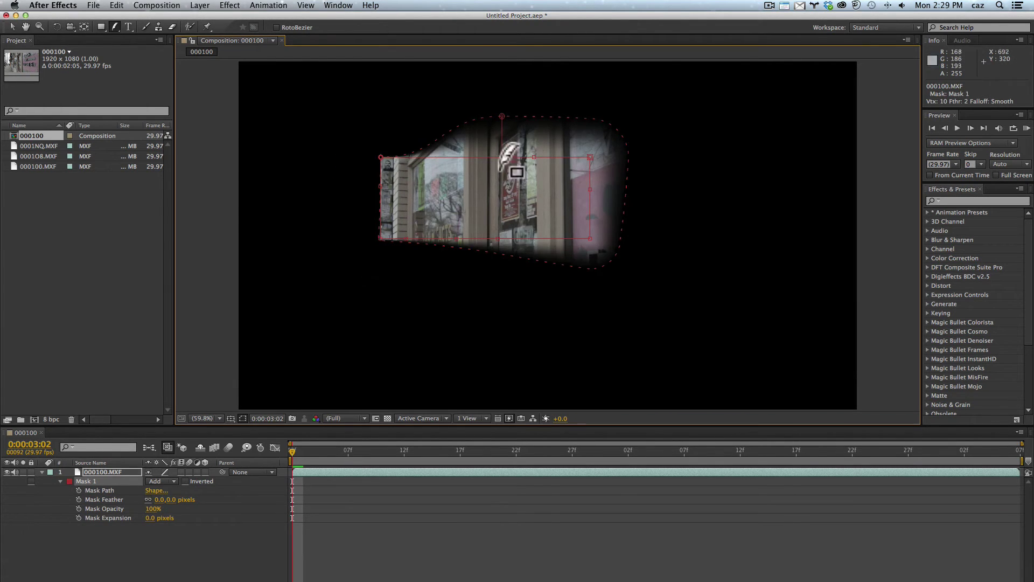
click(591, 158)
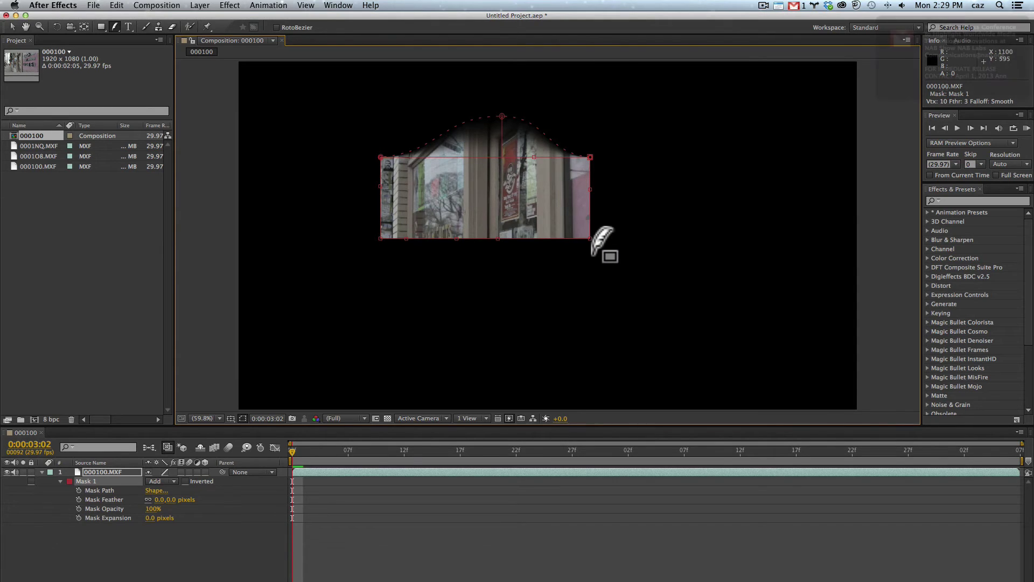
key(super+z)
key(super+z)
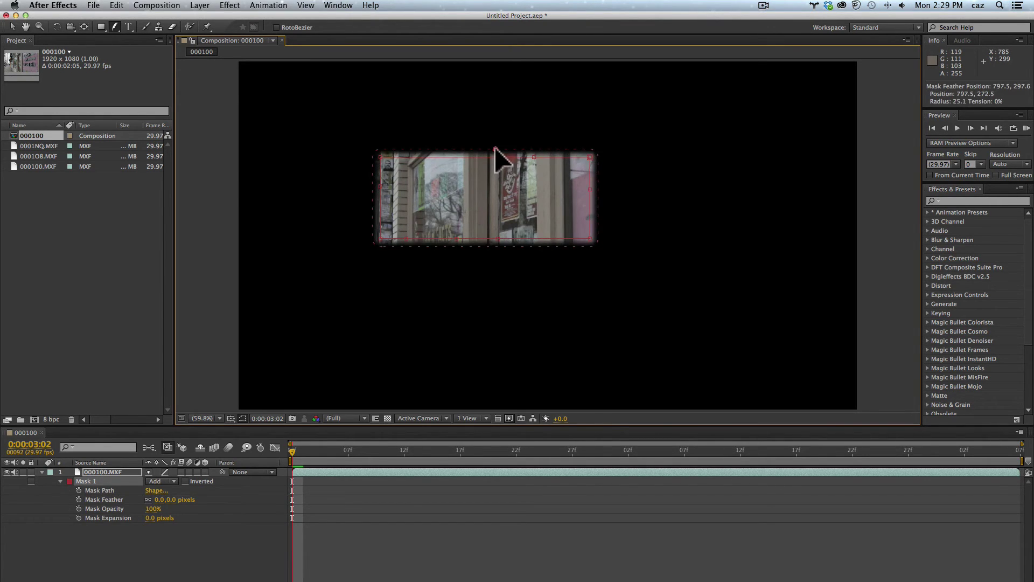
drag(496, 157, 499, 124)
key(super+z)
key(super+shift+z)
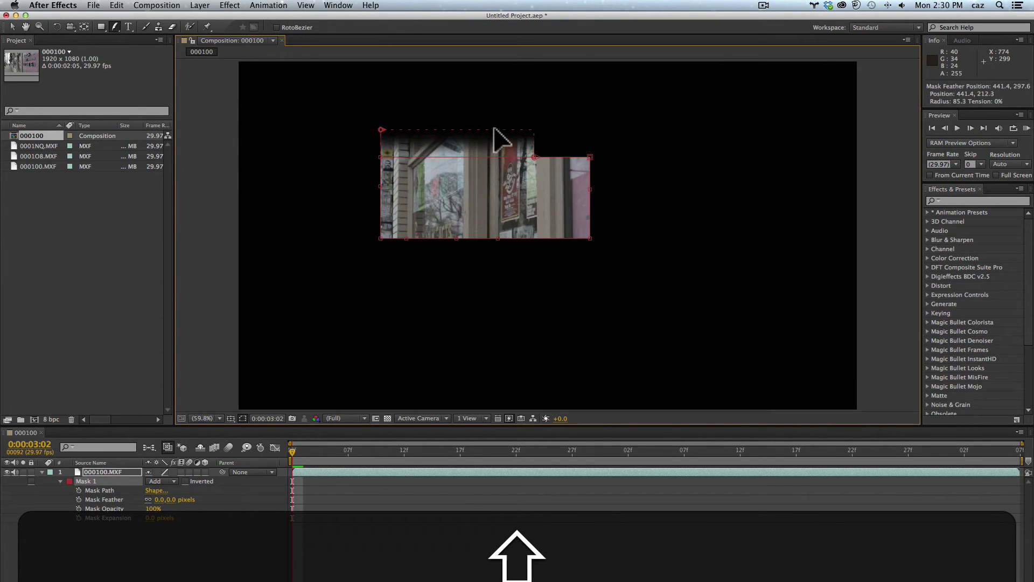
key(super+shift+z)
key(super+z)
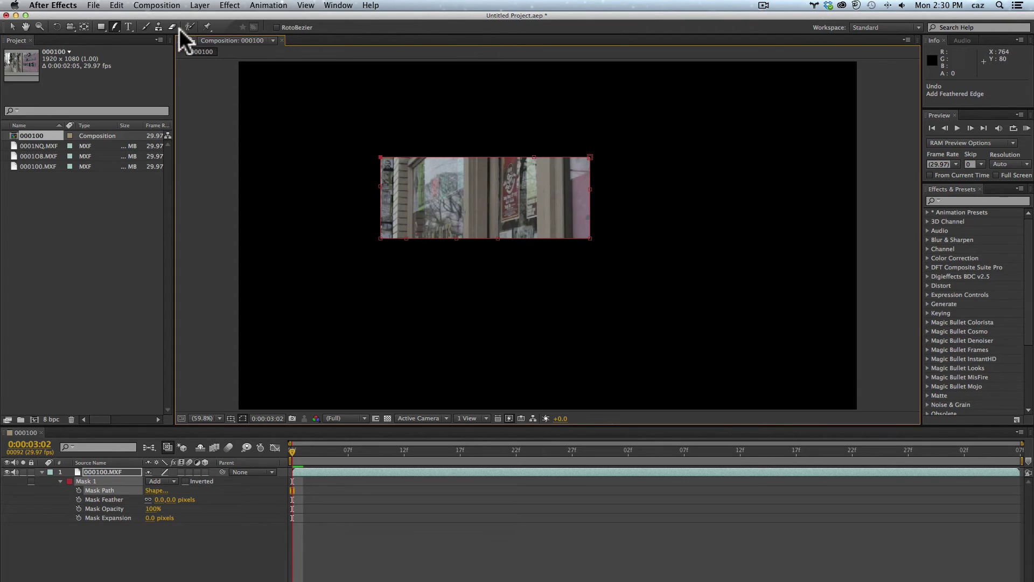
Shift-drag upward from Mask 1's top edge with the Mask Feather Tool to add a feather point.
drag(119, 26, 173, 50)
drag(114, 25, 196, 69)
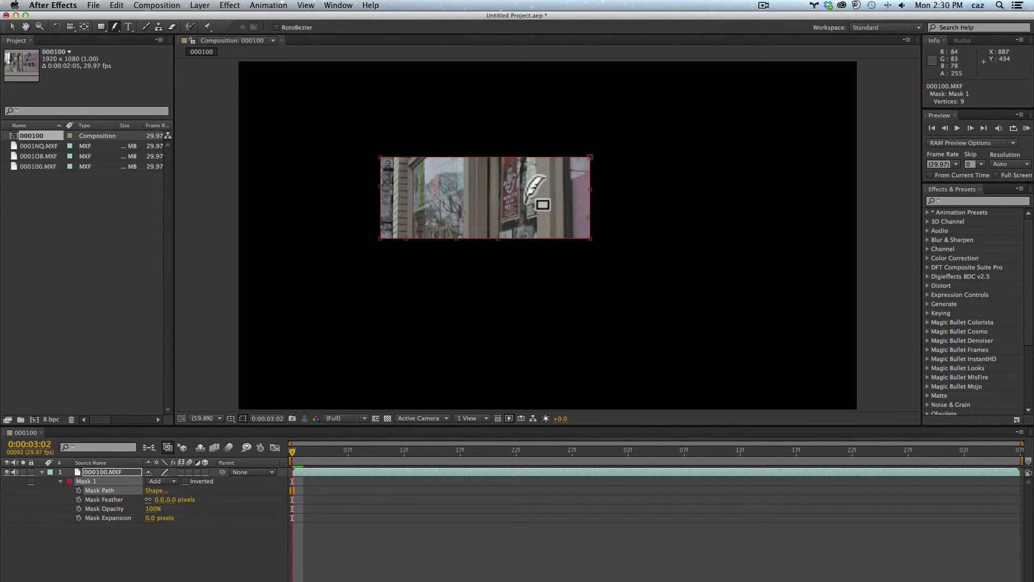
key(shift)
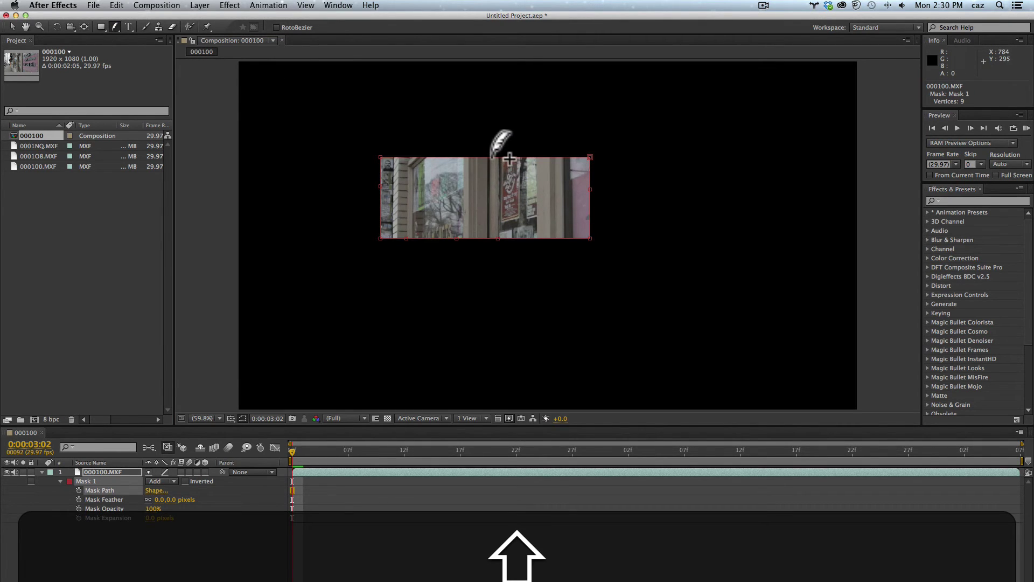
key(shift)
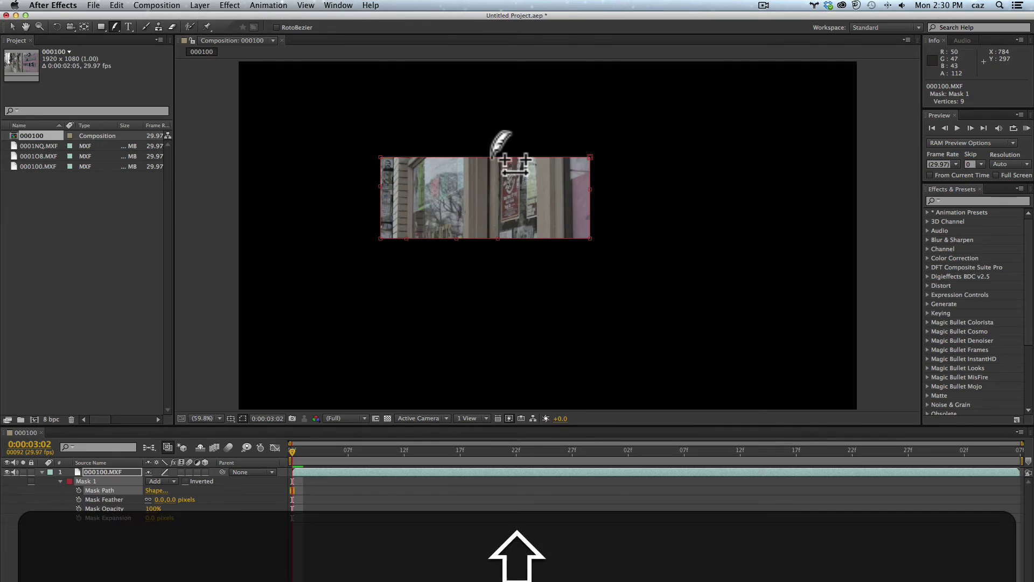
drag(510, 159, 494, 135)
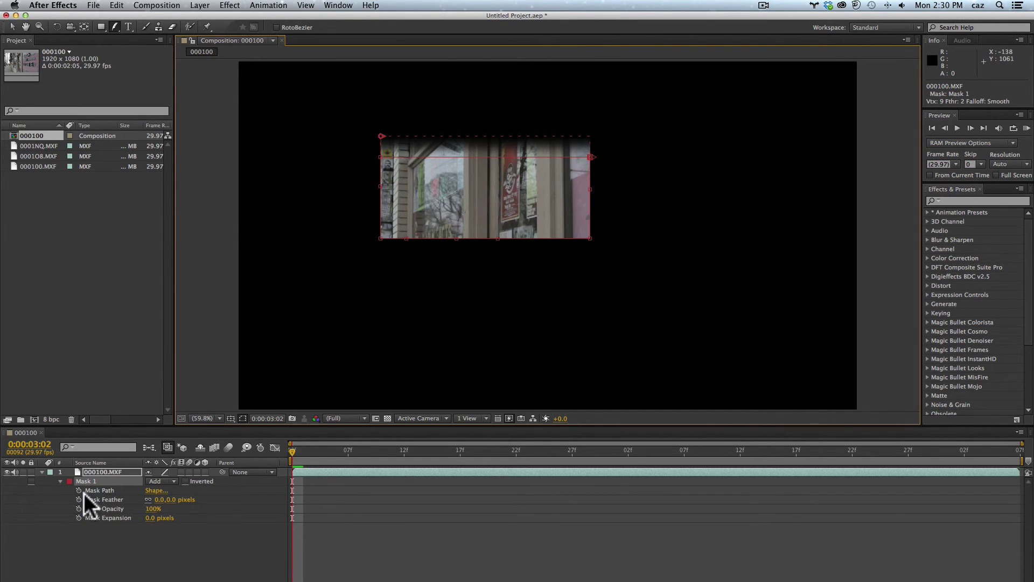
Delete the mask from the 000100.MXF footage layer and deselect the layer.
key(BackSpace)
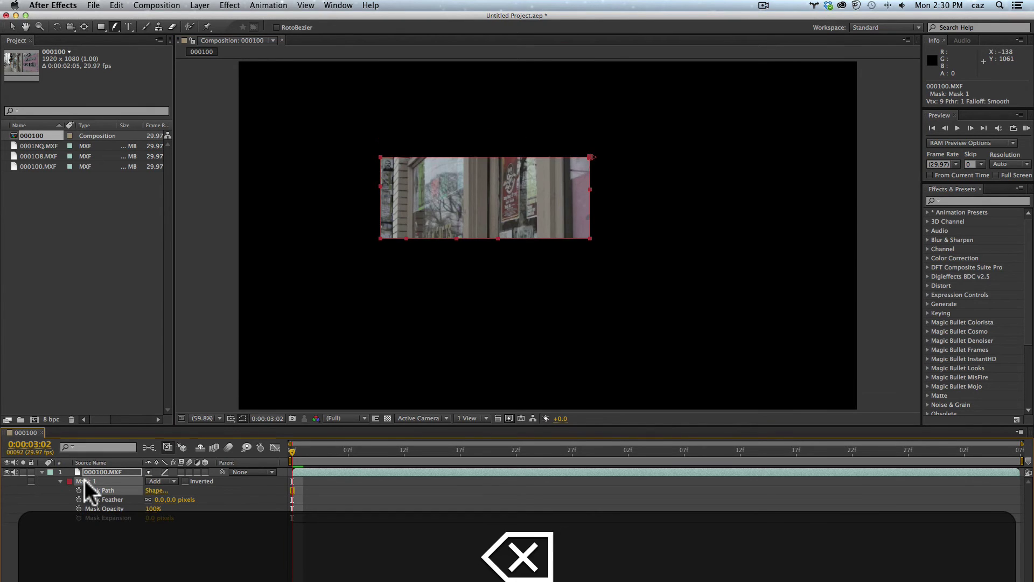
key(BackSpace)
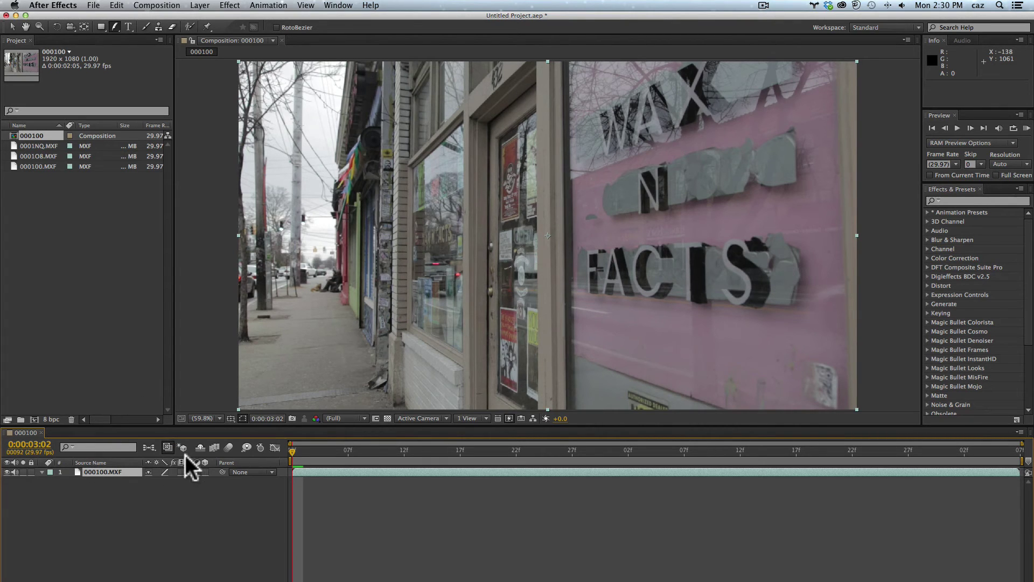
click(106, 497)
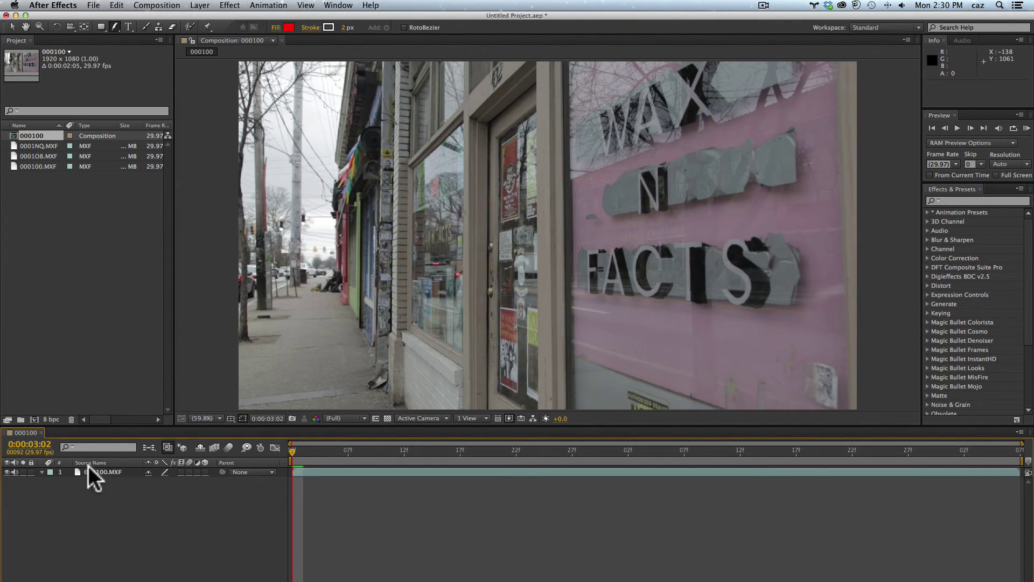
Create a black, composition-sized solid layer named 'vignette'.
right_click(112, 512)
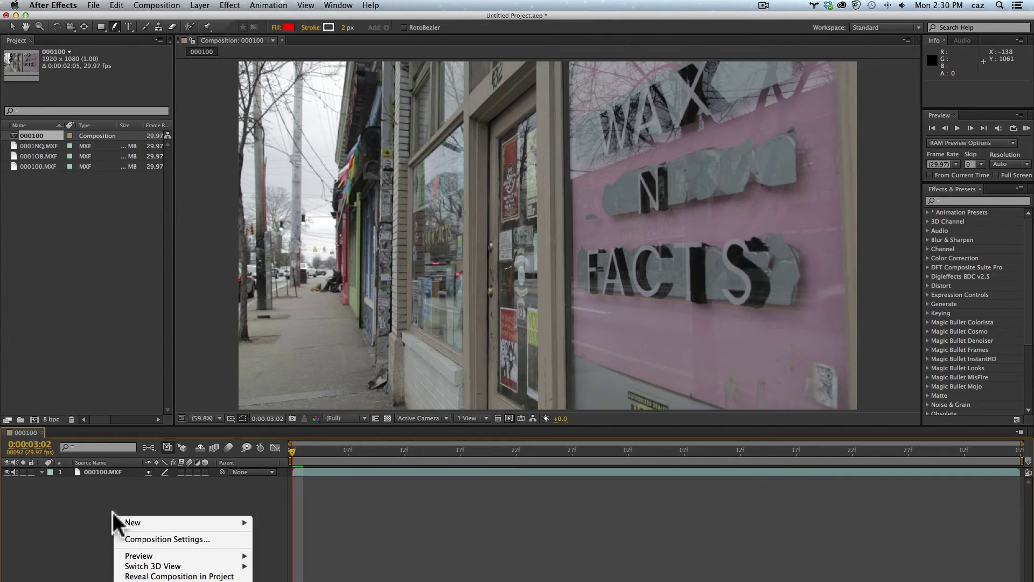
mouse_move(147, 521)
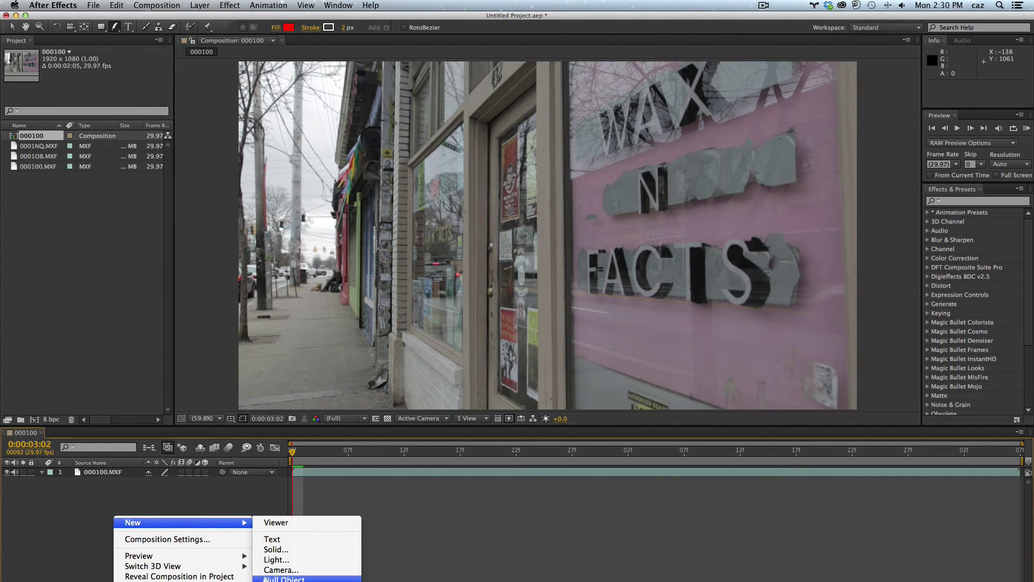
click(274, 549)
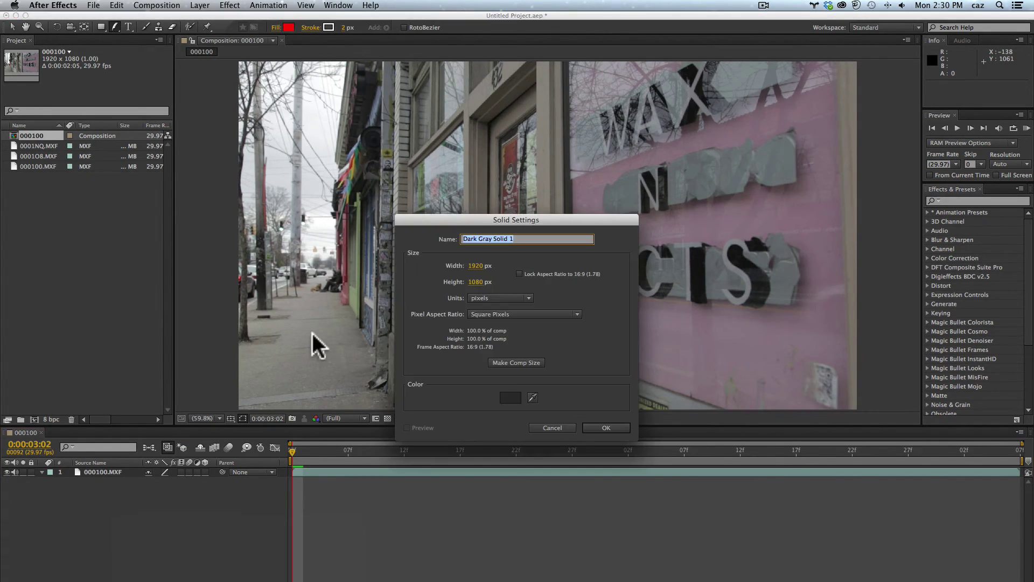
text(vign)
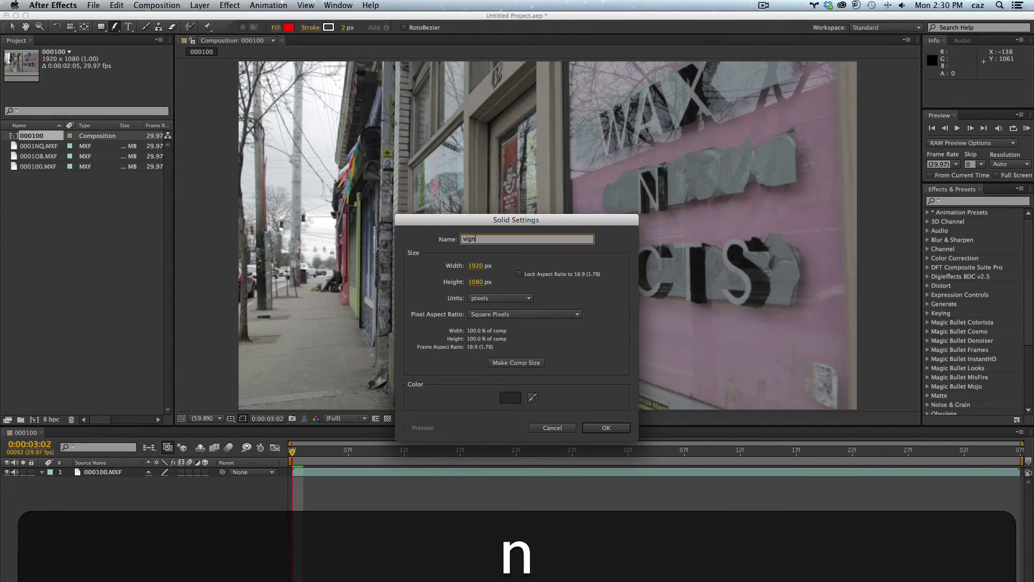
text(ette)
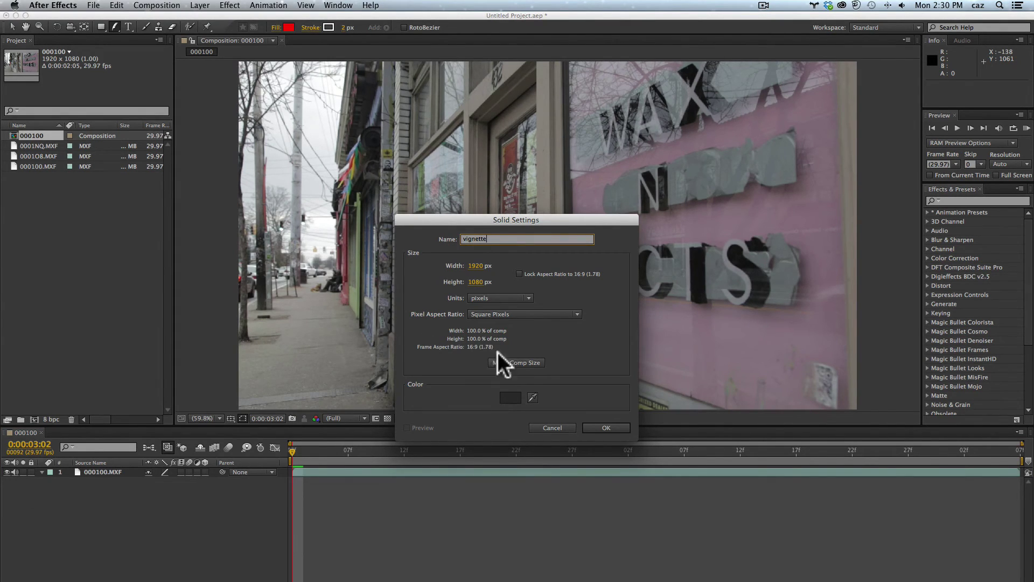
click(519, 361)
click(510, 399)
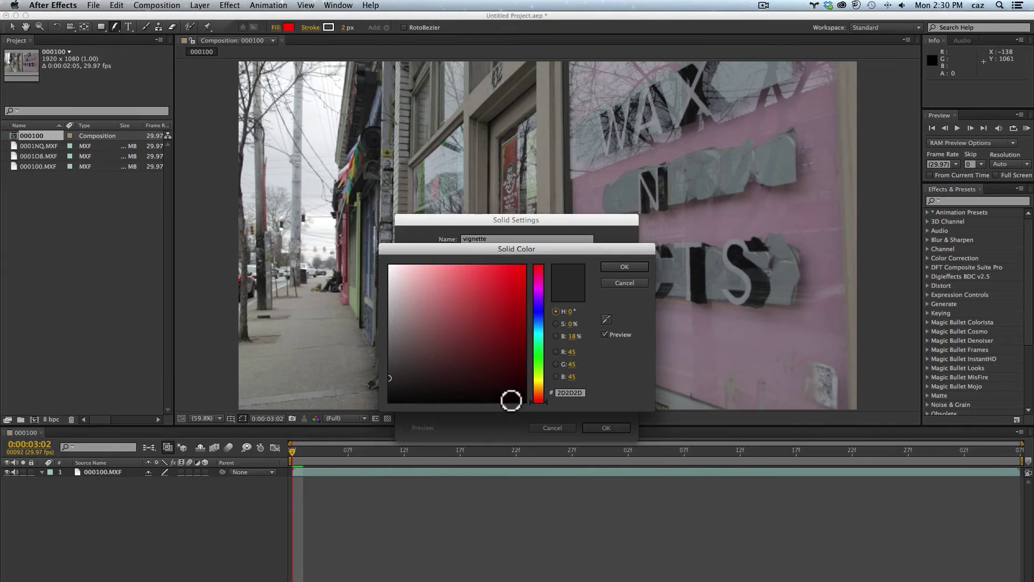
drag(510, 399, 510, 413)
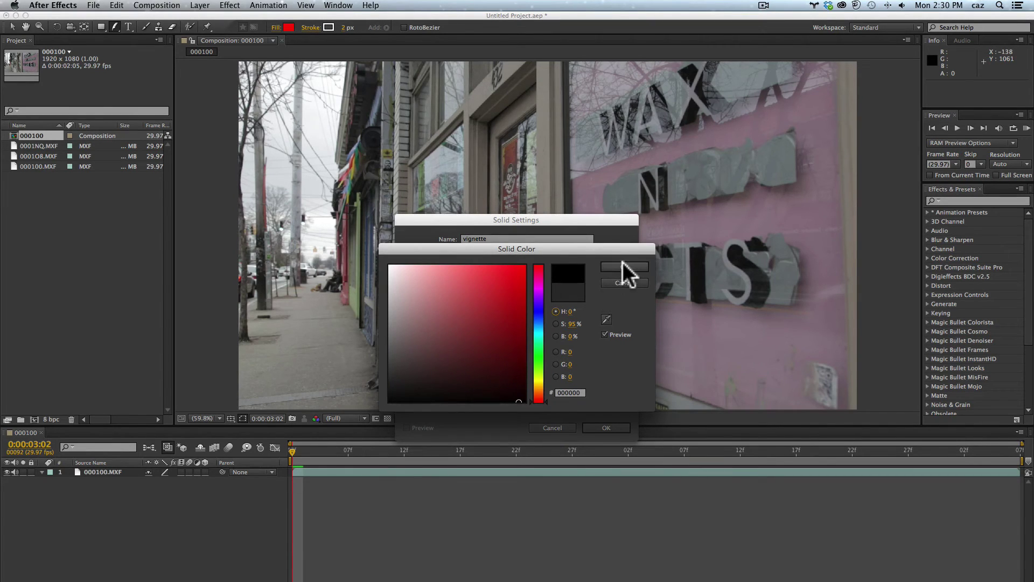
click(624, 265)
click(613, 425)
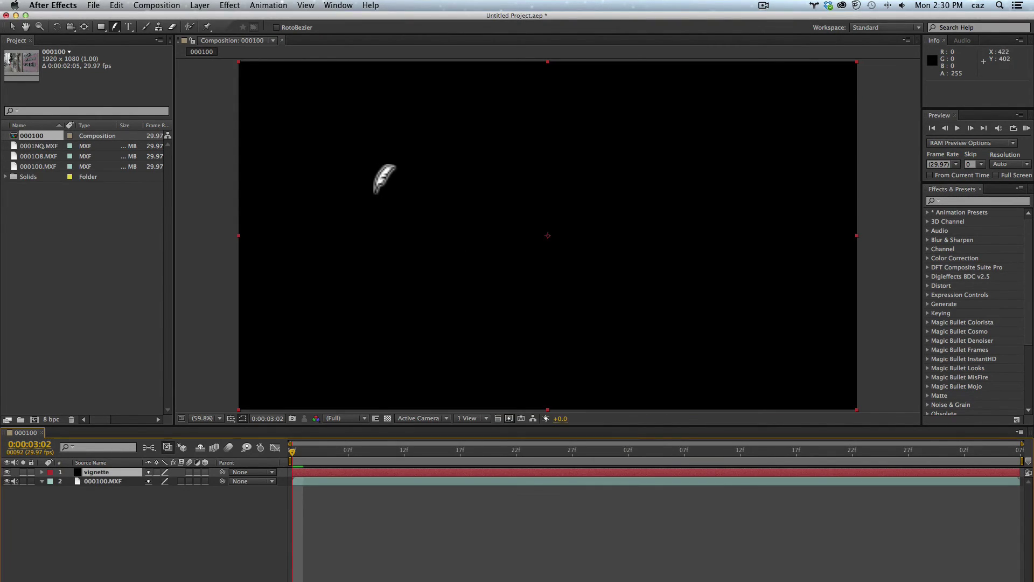
Switch to the Ellipse mask tool and draw a trial ellipse, then undo it.
click(103, 24)
click(113, 25)
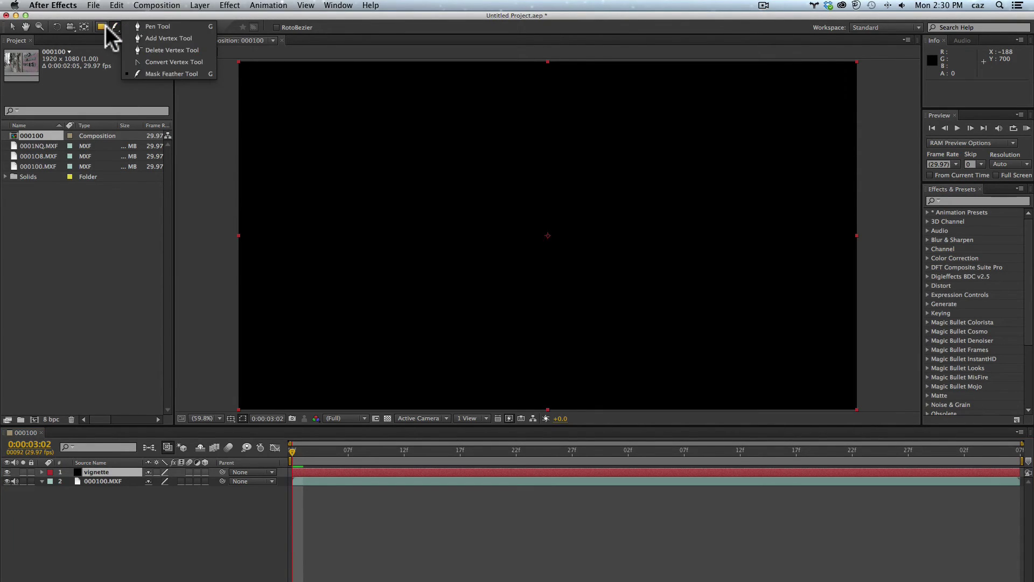
click(102, 26)
drag(105, 25, 141, 48)
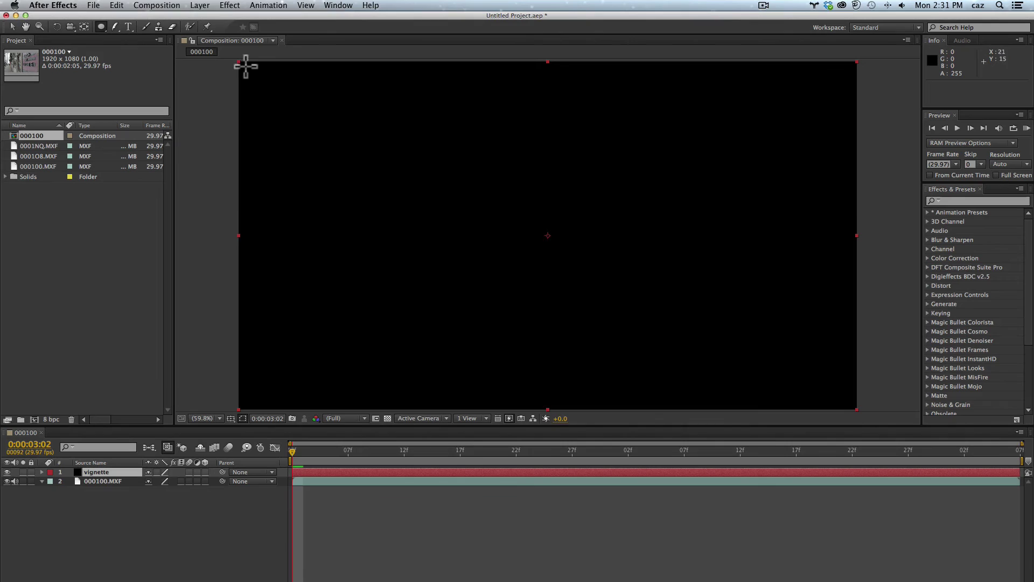
drag(241, 62, 550, 279)
drag(586, 315, 813, 425)
key(super+z)
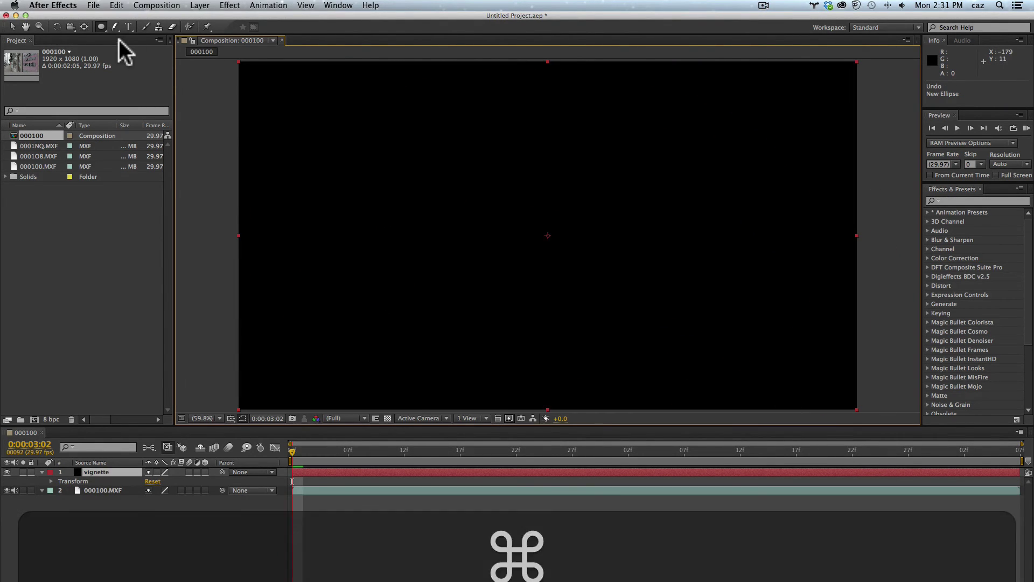
Add a full-frame ellipse mask to the vignette solid and set its mode to Subtract.
click(101, 27)
double_click(100, 26)
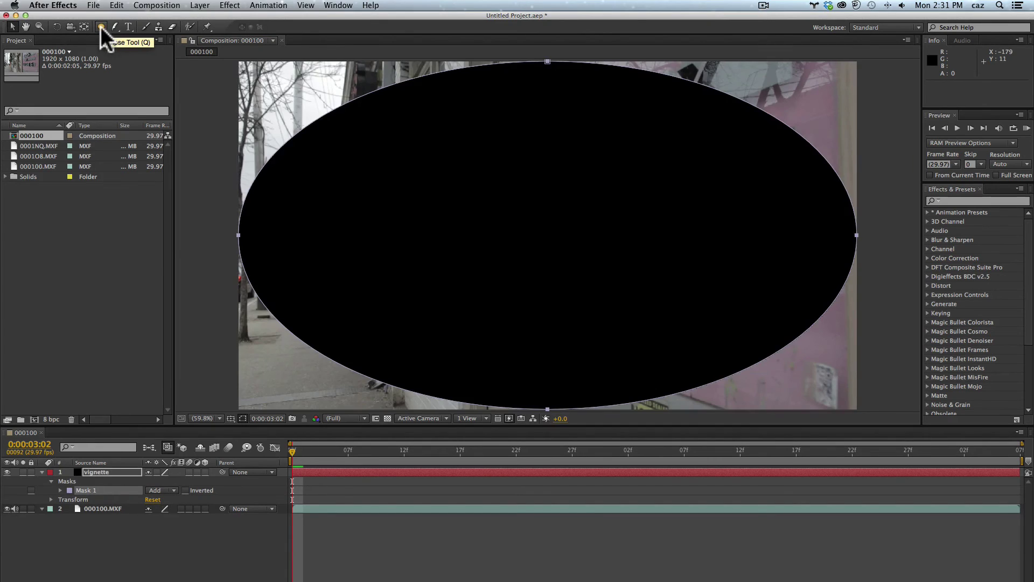
key(v)
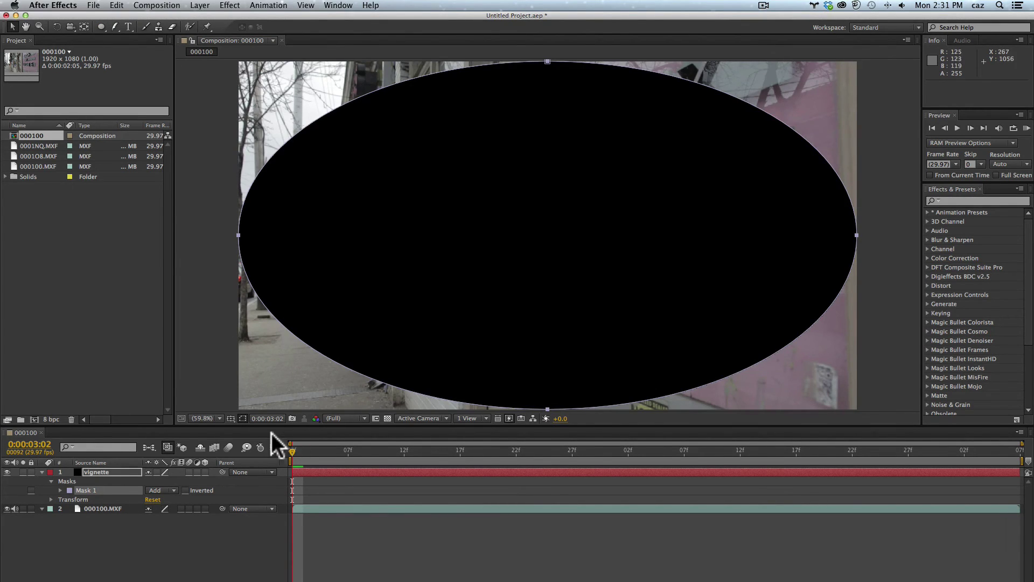
click(187, 490)
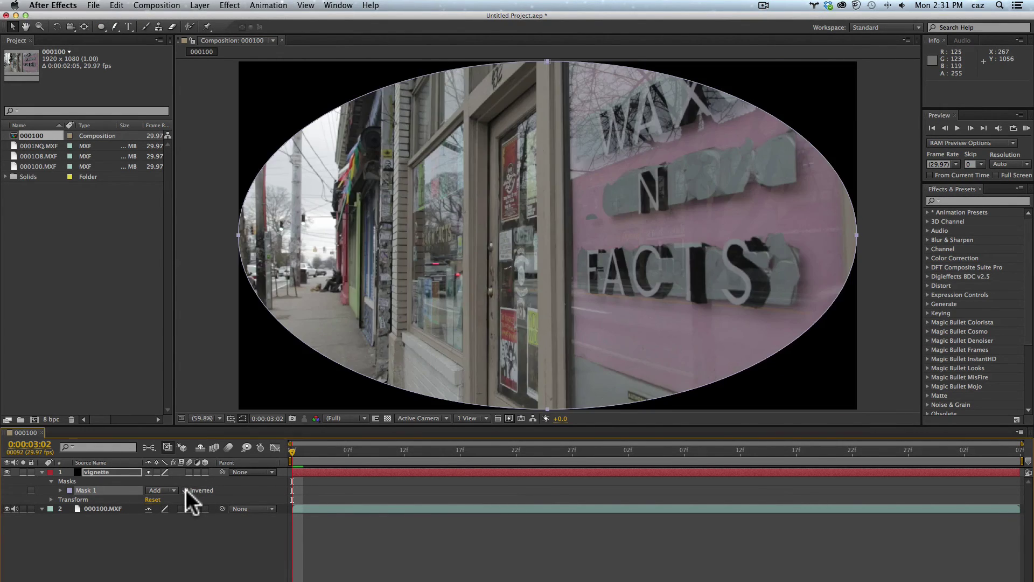
click(186, 490)
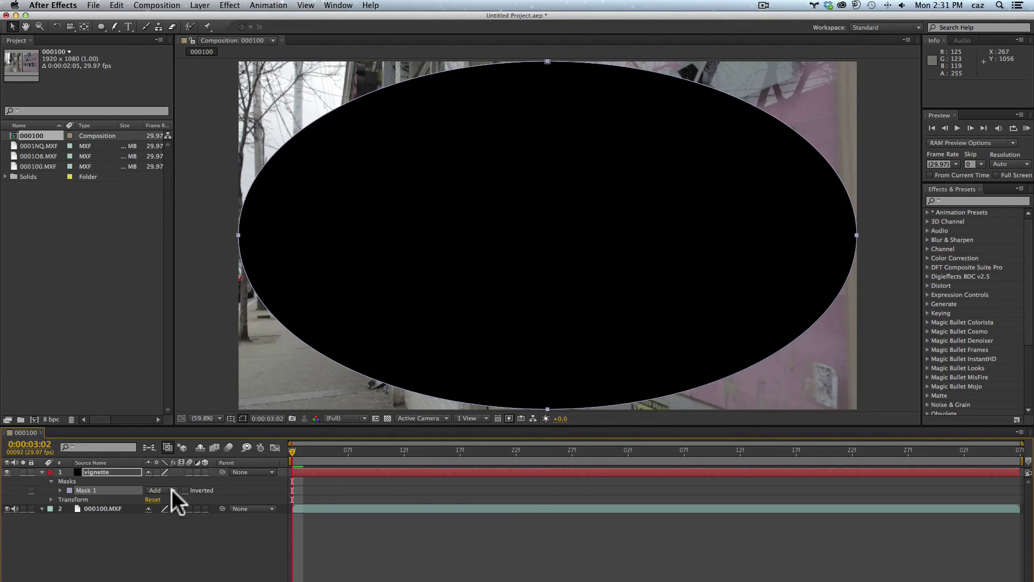
click(173, 491)
click(169, 521)
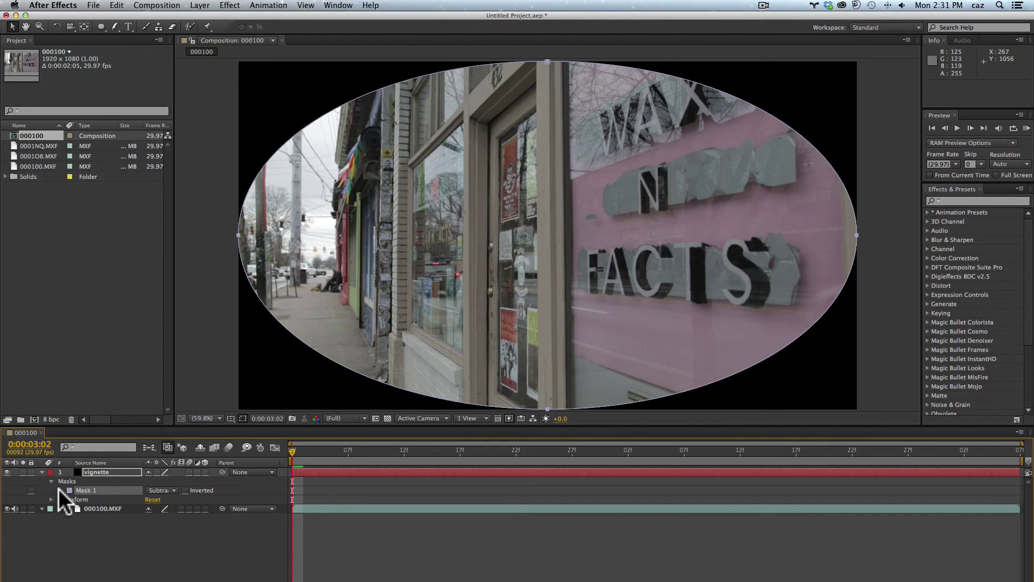
Reveal all Mask 1 properties on the vignette layer.
click(60, 490)
key(m)
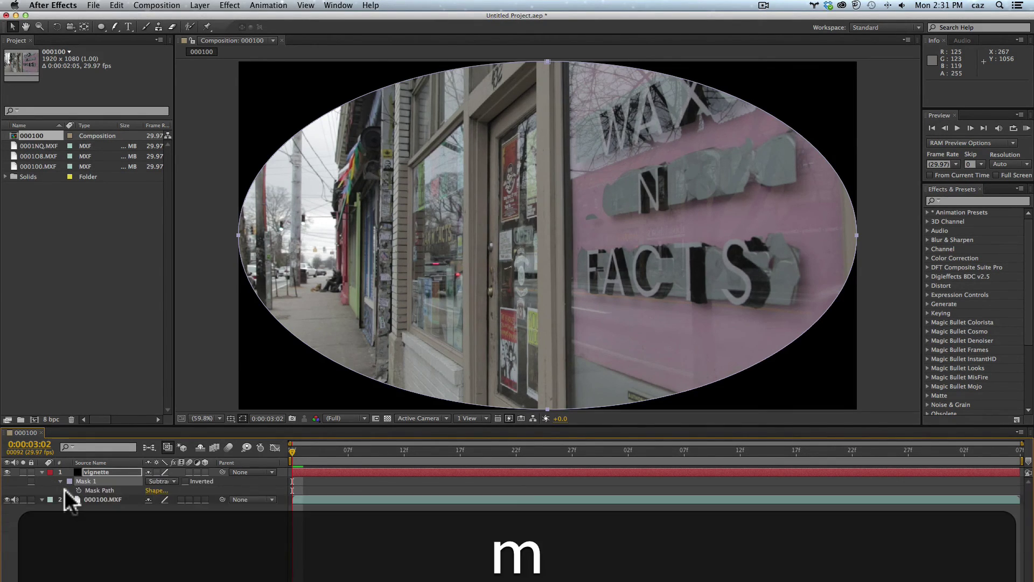
key(m)
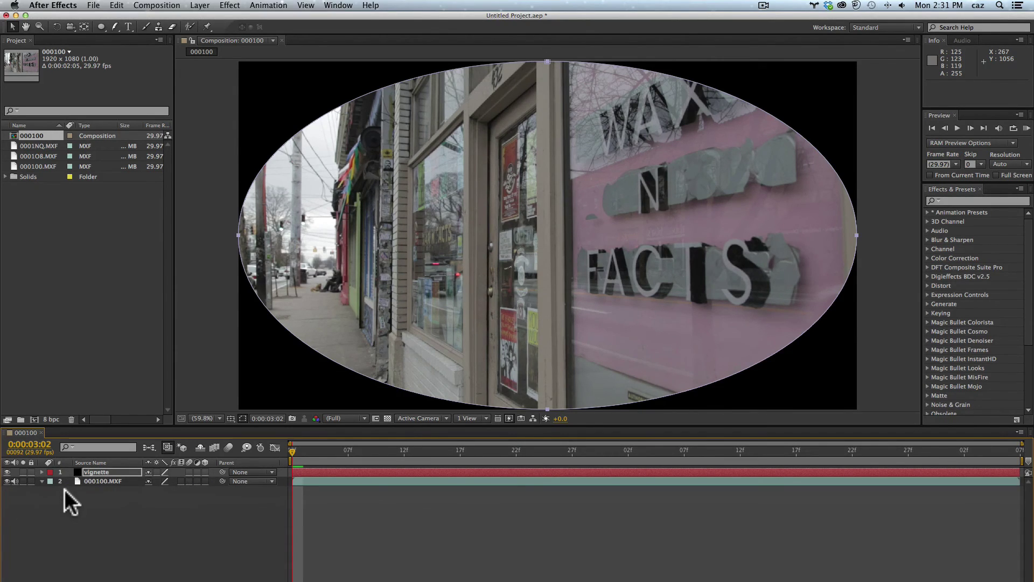
key(m)
key(m)
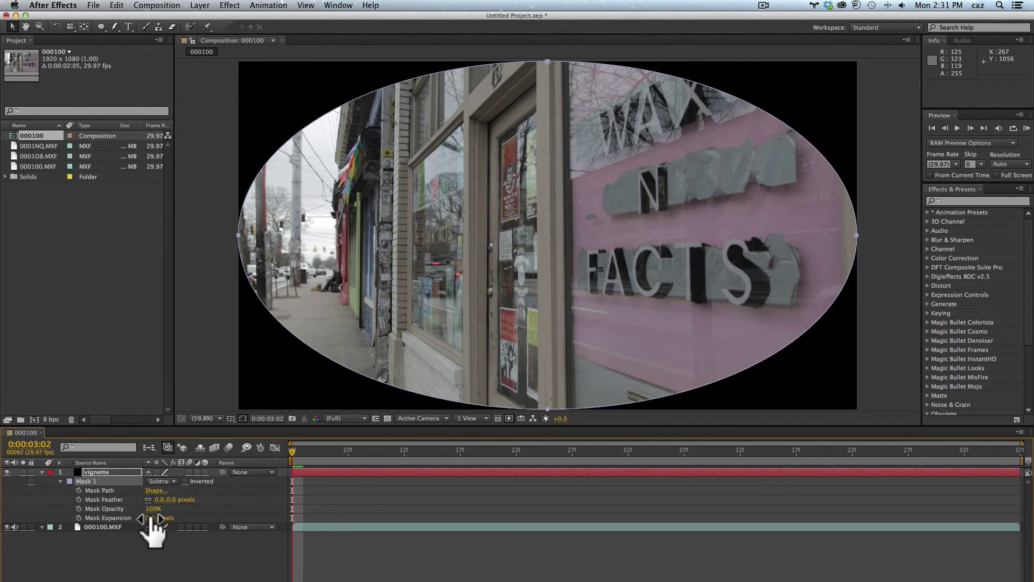
Set Mask 1's expansion to 79 px and feather to 266 px.
drag(153, 518, 296, 485)
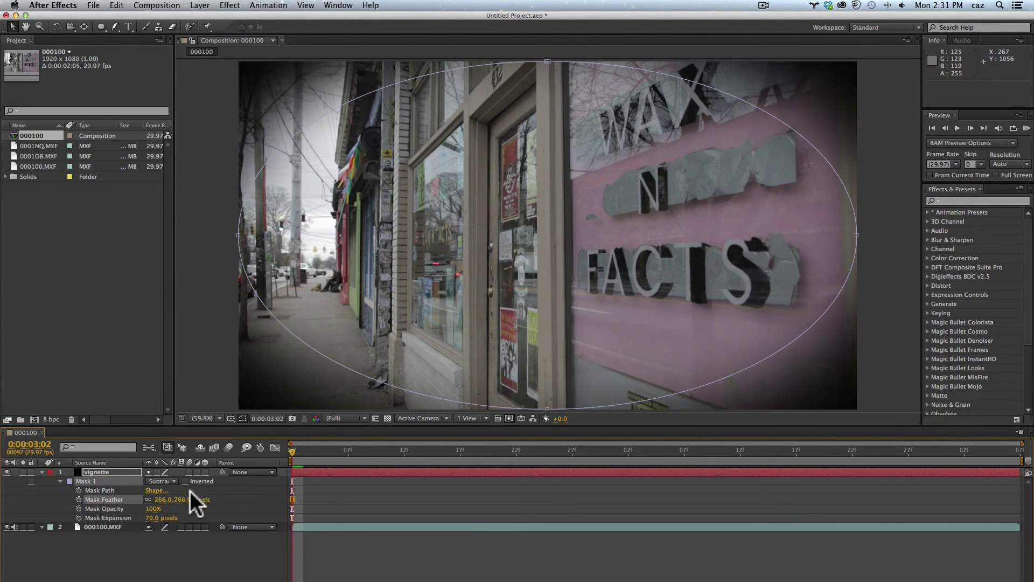
click(241, 418)
click(241, 419)
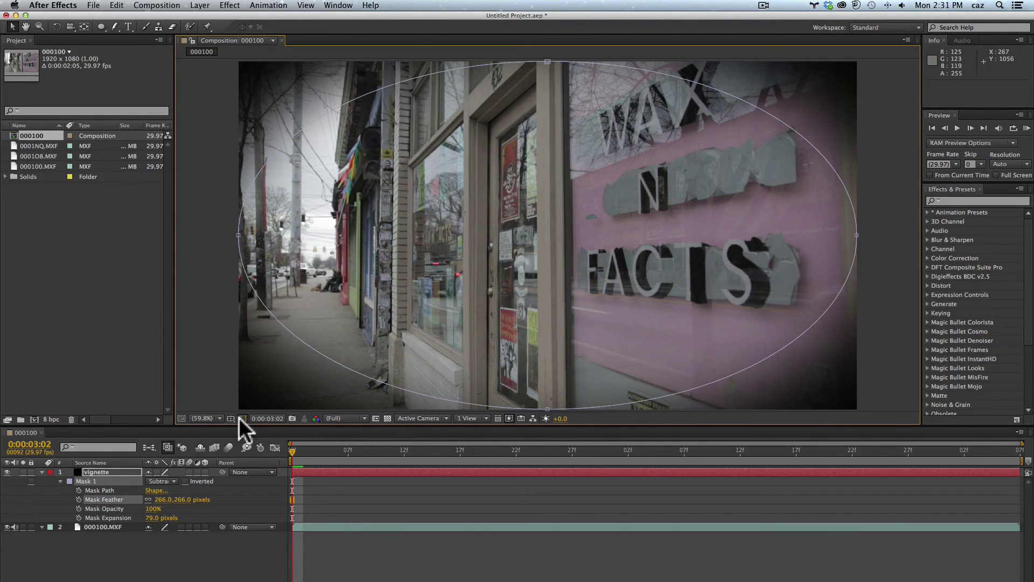
click(241, 418)
click(241, 419)
click(96, 471)
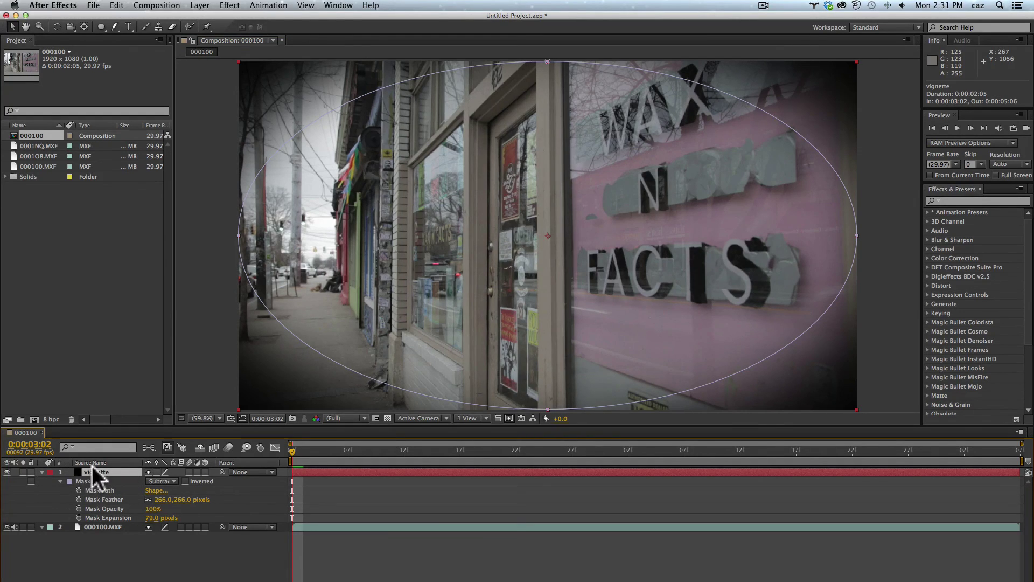
In Solid Settings, eyedrop the pink sign to make the vignette colour muted pink 826D74.
click(200, 6)
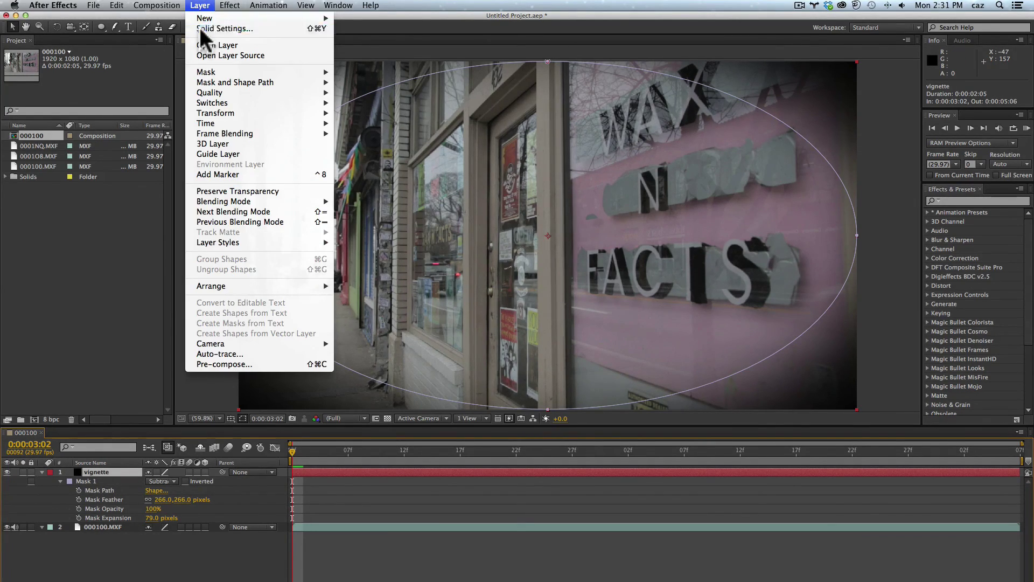
click(199, 28)
click(515, 388)
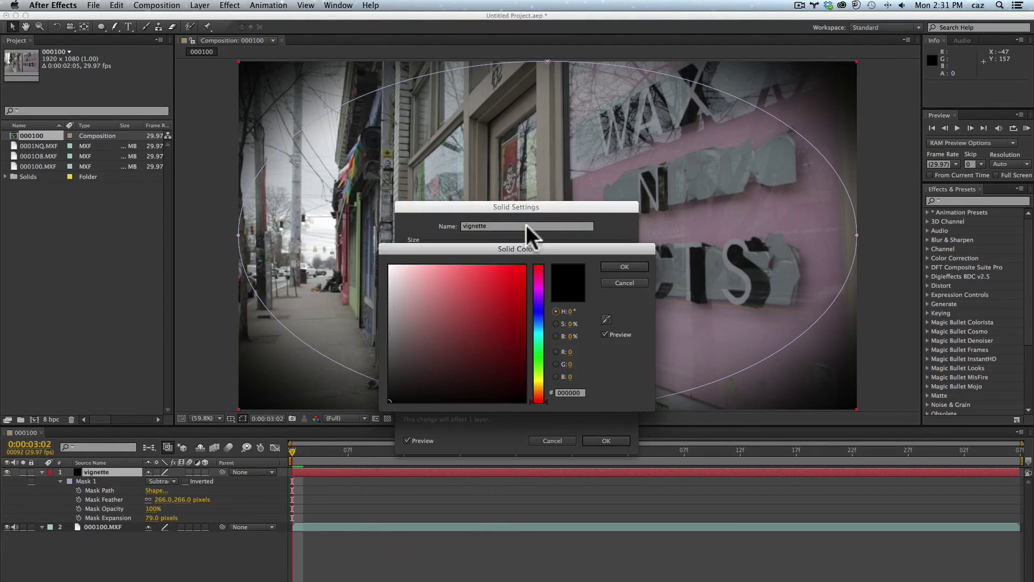
mouse_move(402, 276)
mouse_down()
mouse_move(393, 275)
mouse_move(409, 289)
mouse_move(399, 321)
mouse_move(400, 272)
mouse_up()
click(605, 318)
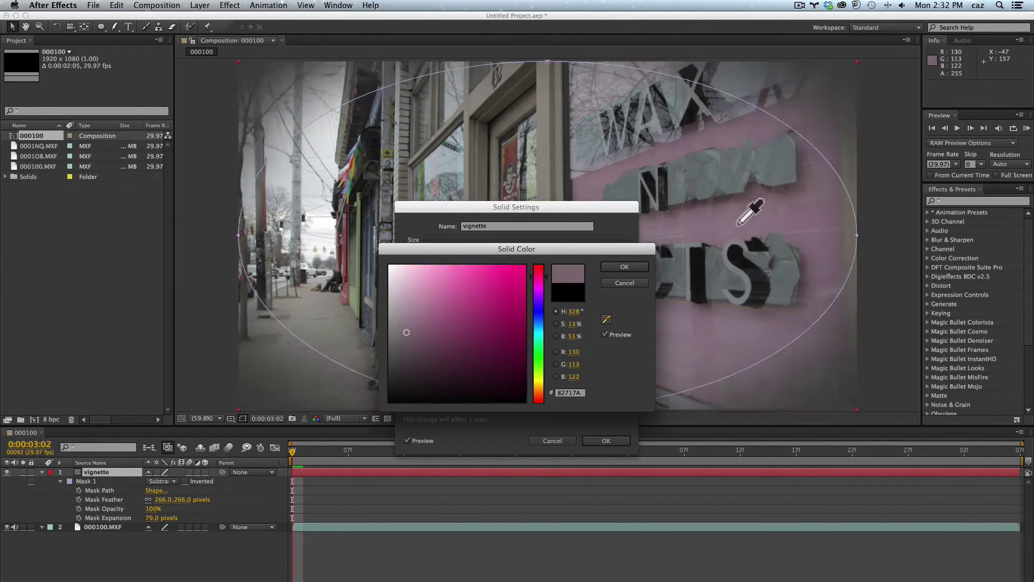
click(785, 197)
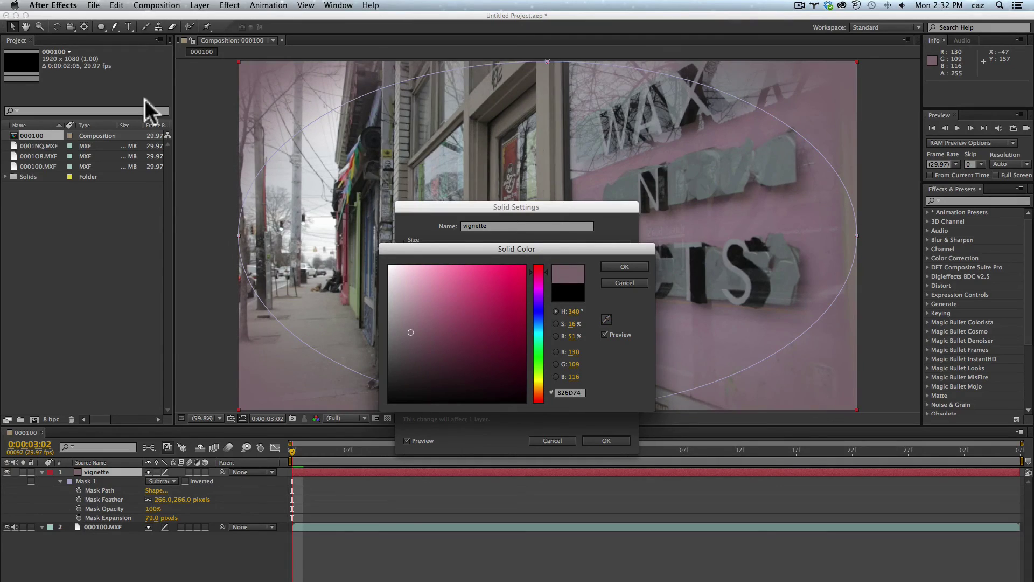
click(624, 267)
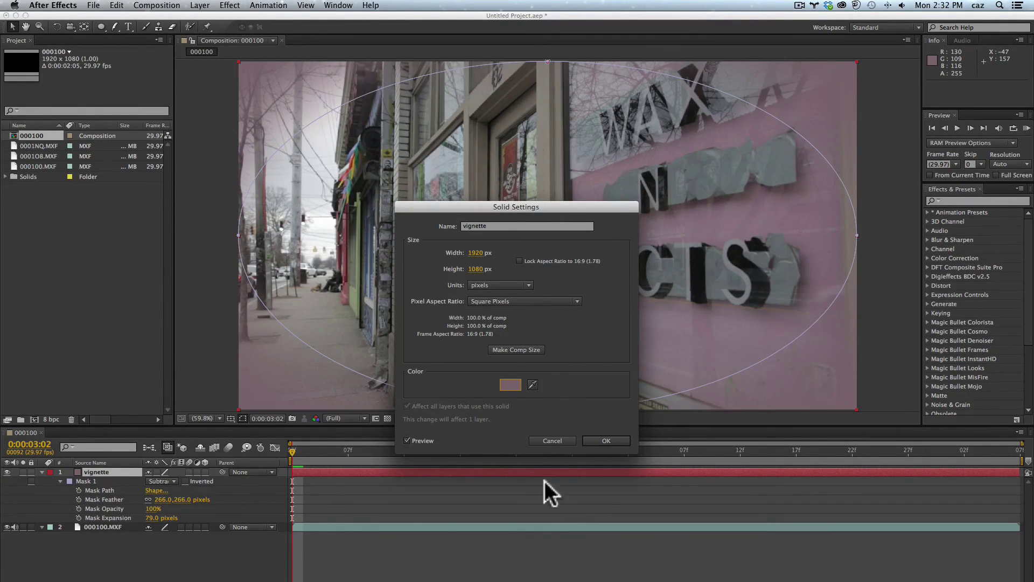
click(603, 441)
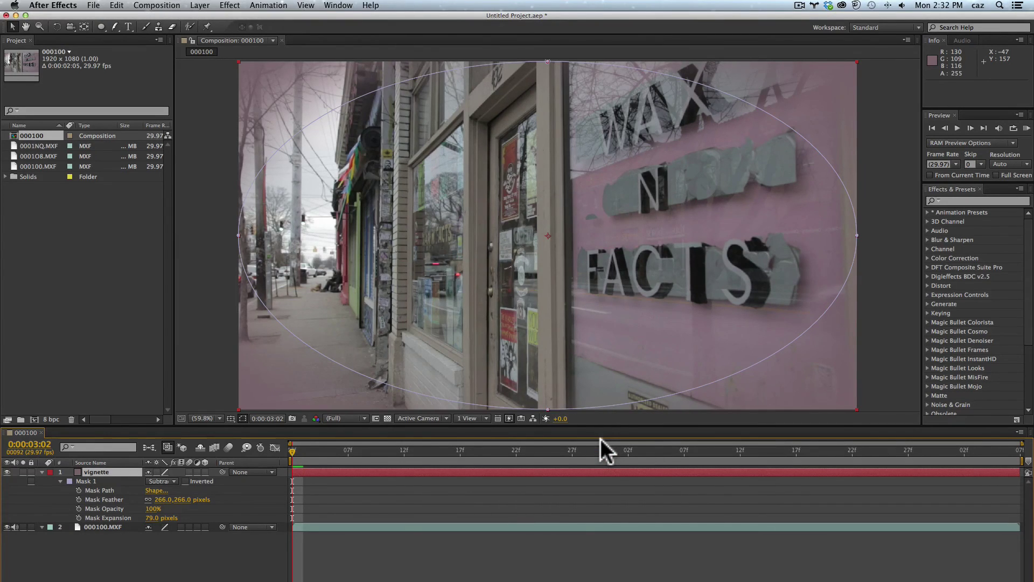